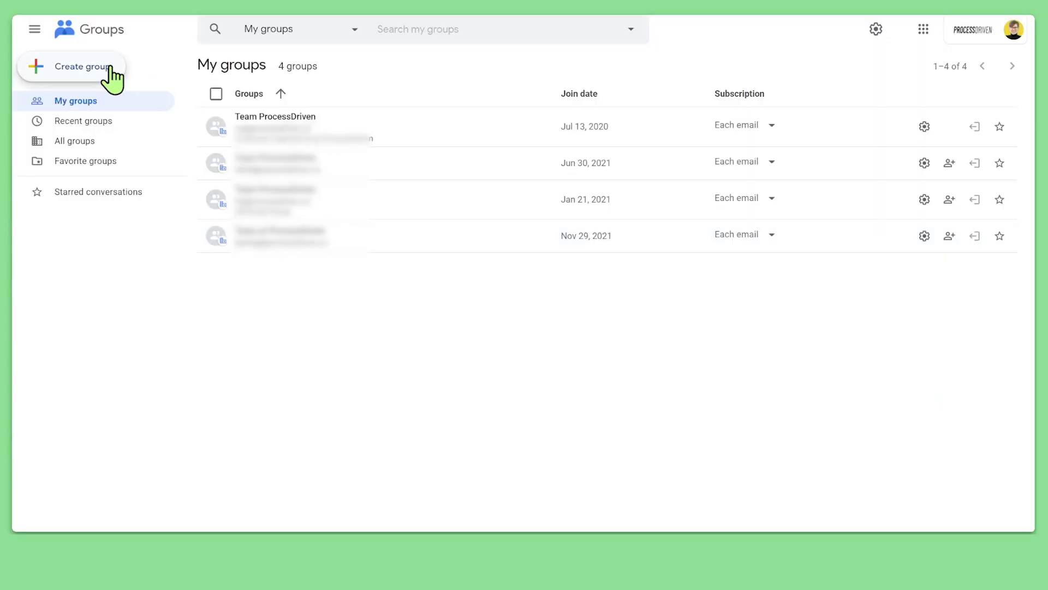
Start a new group named Team ProcessDriven with the email prefix customers and the description "This is the groupd blahblhablah".
click(112, 71)
text(Team ProcessDriven)
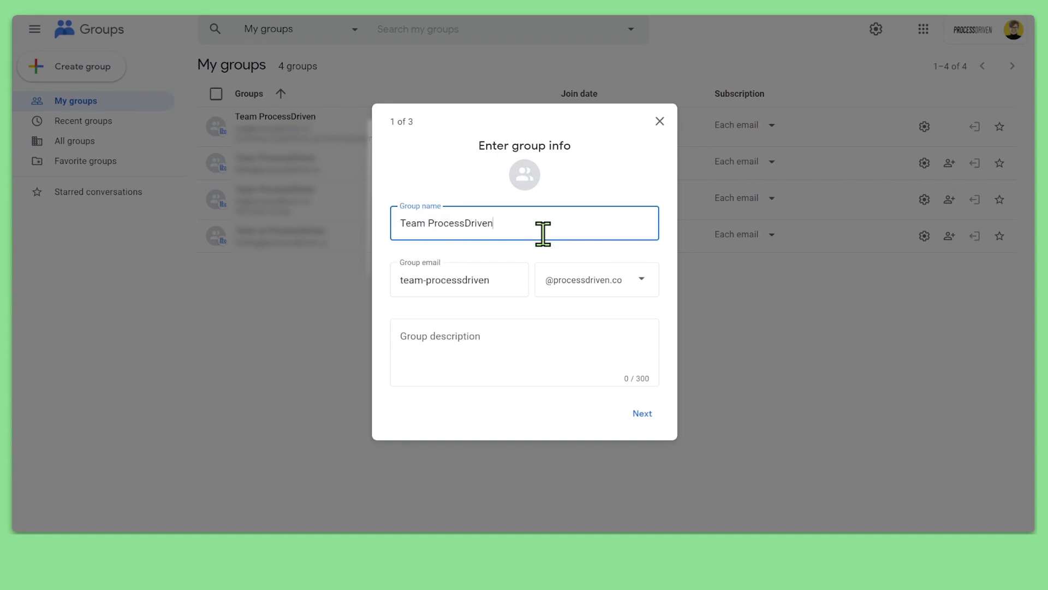
drag(506, 280, 400, 274)
key(BackSpace)
text(us)
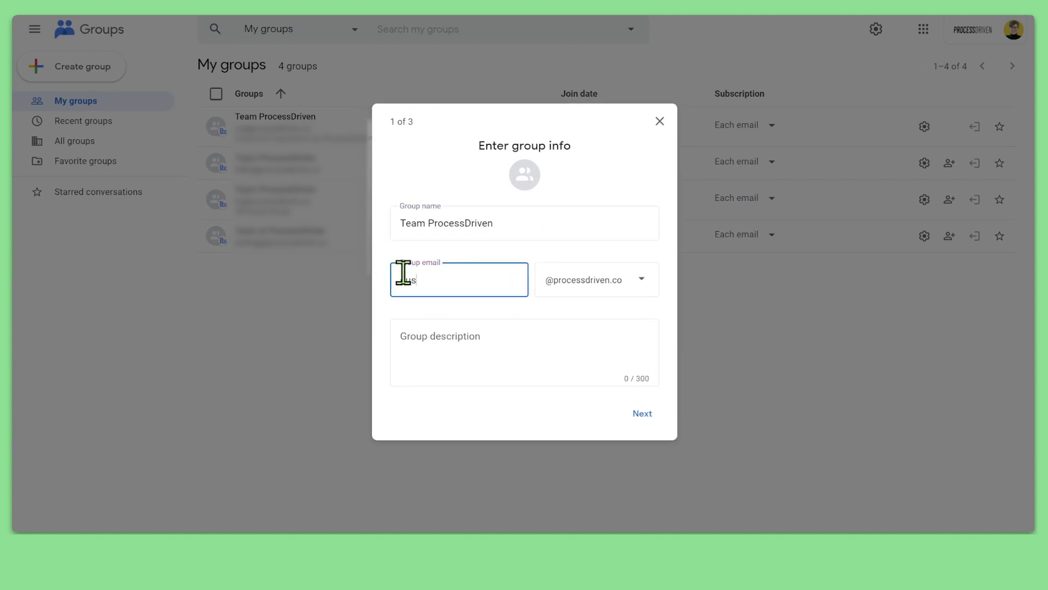
text(tomers)
click(576, 327)
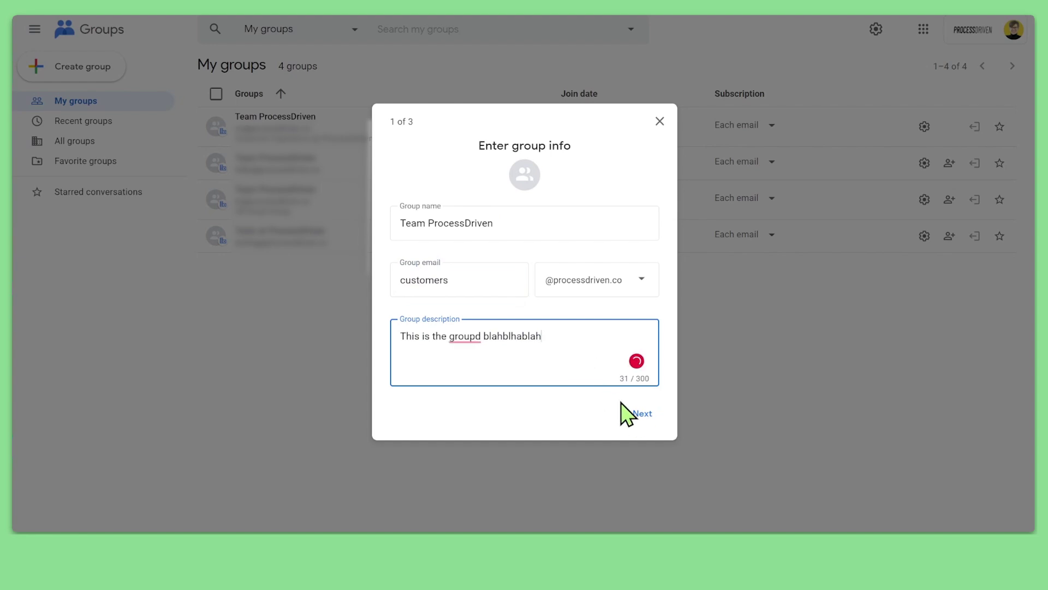
click(639, 414)
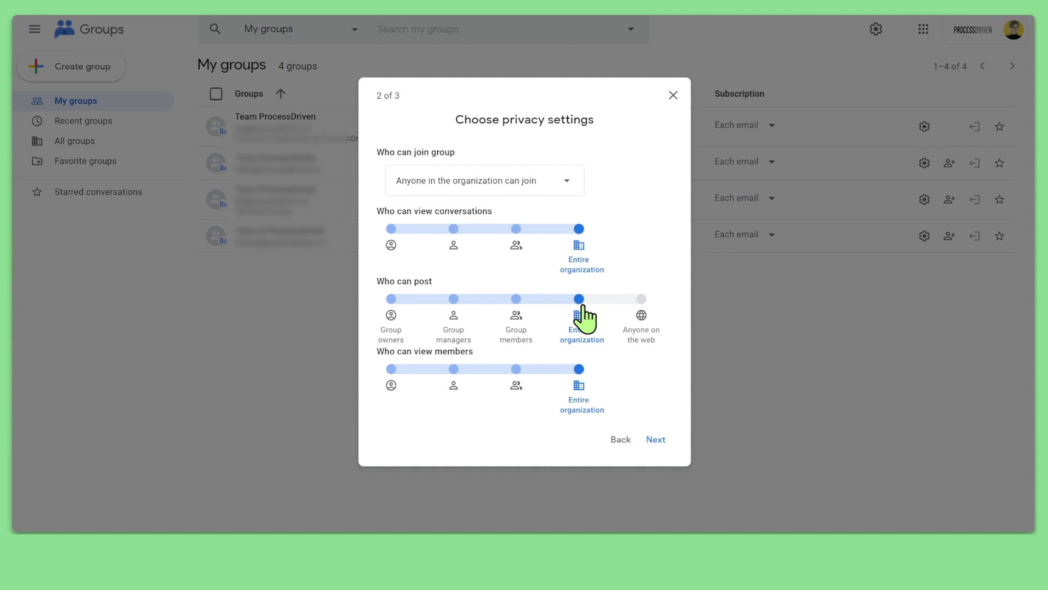
Limit joining to only invited users, conversation viewing to group members, and allow anyone on the web to post.
click(488, 192)
click(450, 131)
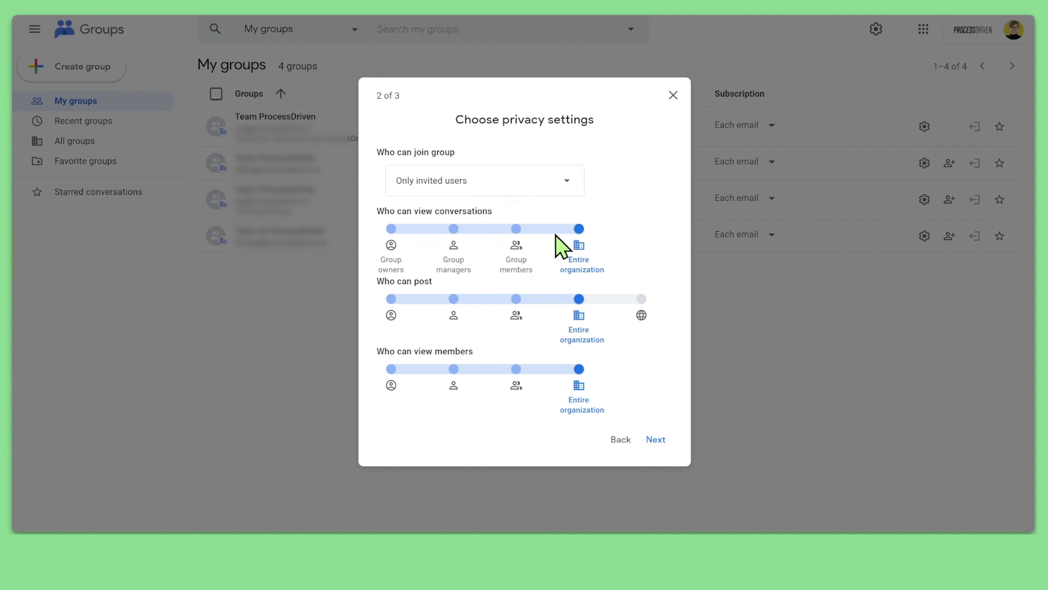
click(517, 246)
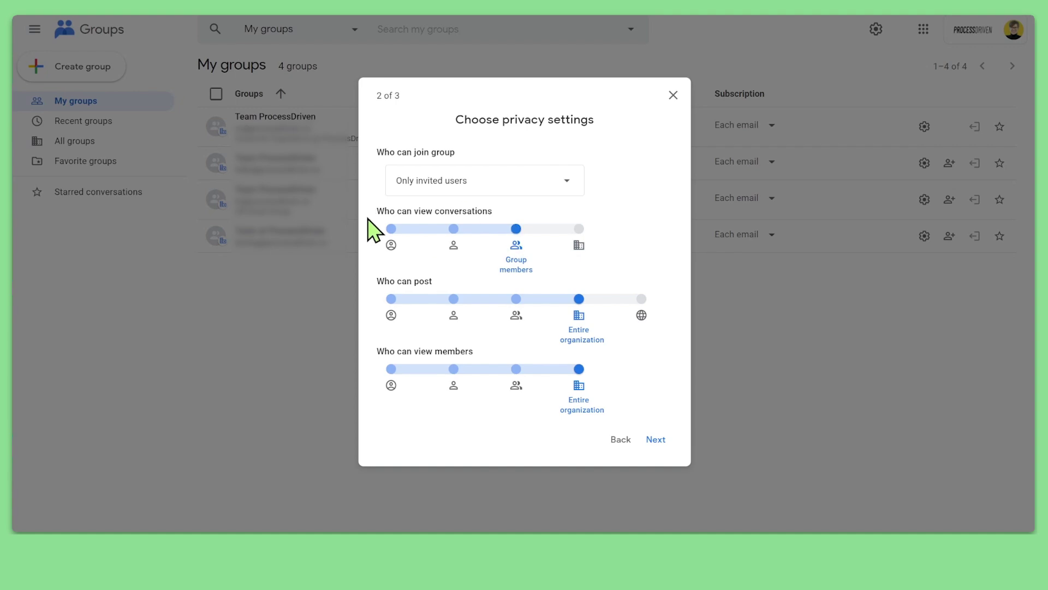
click(640, 315)
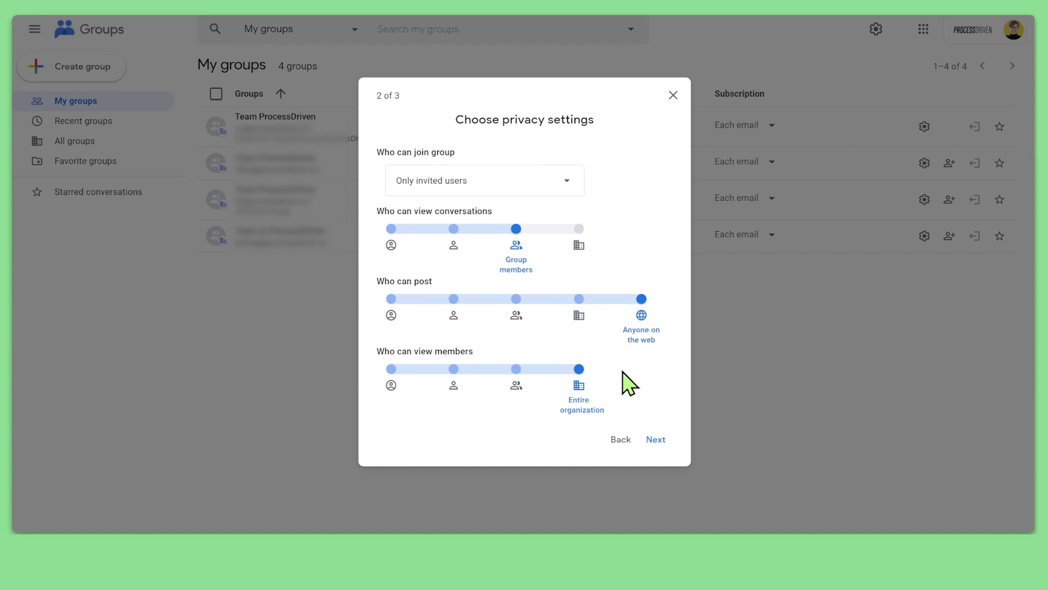
drag(378, 350, 474, 350)
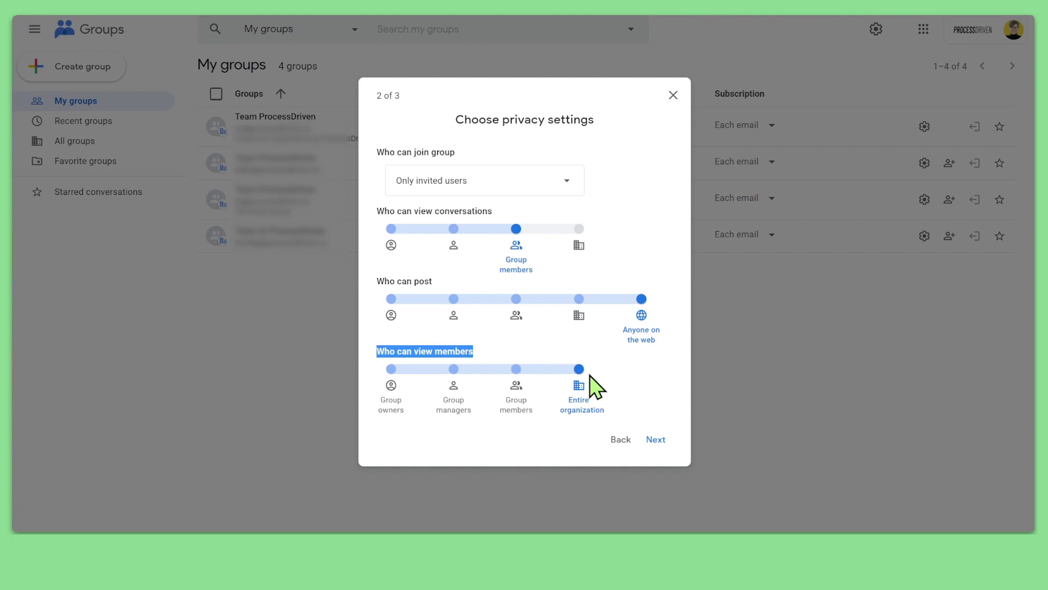
click(651, 439)
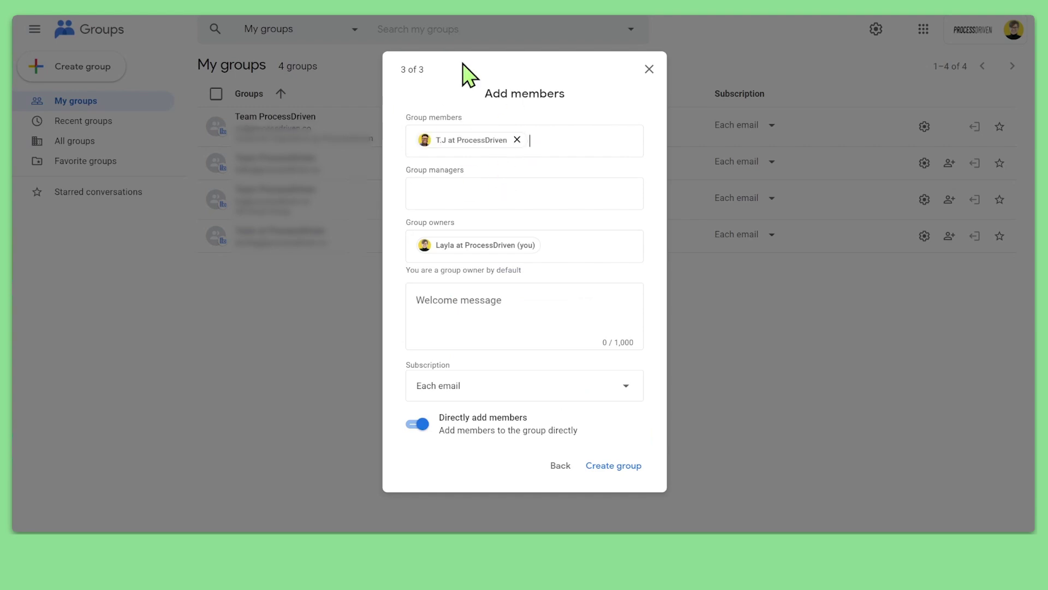
Keep the subscription on Each email without a welcome message and create the group.
click(538, 311)
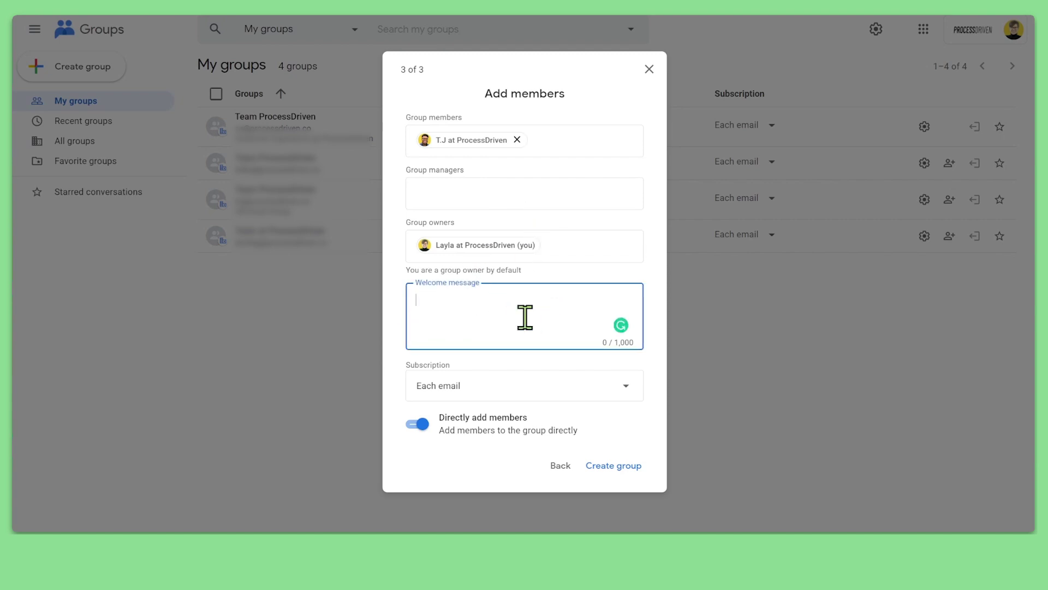
click(520, 387)
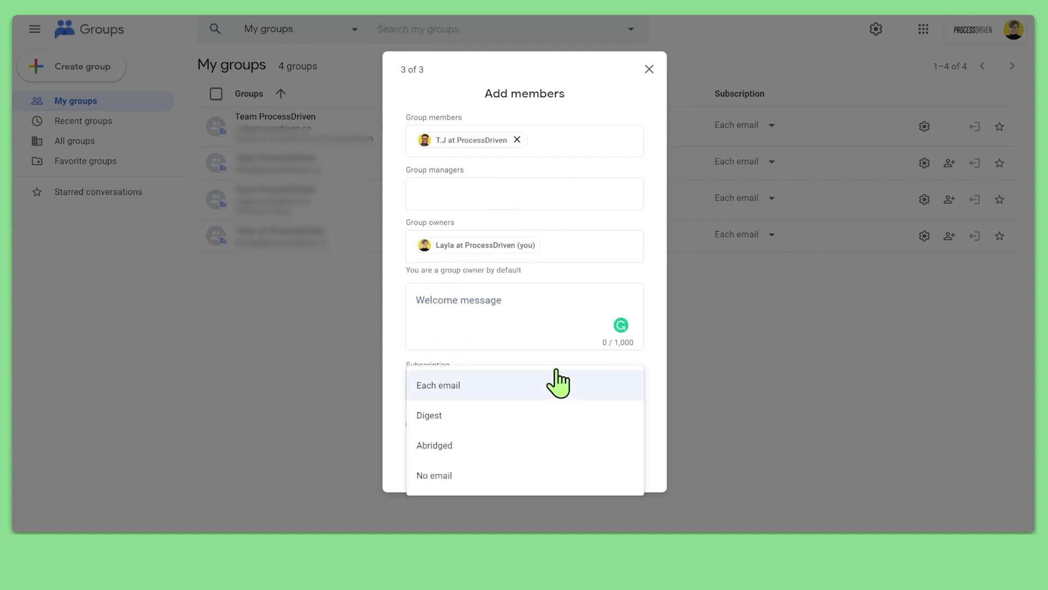
click(394, 360)
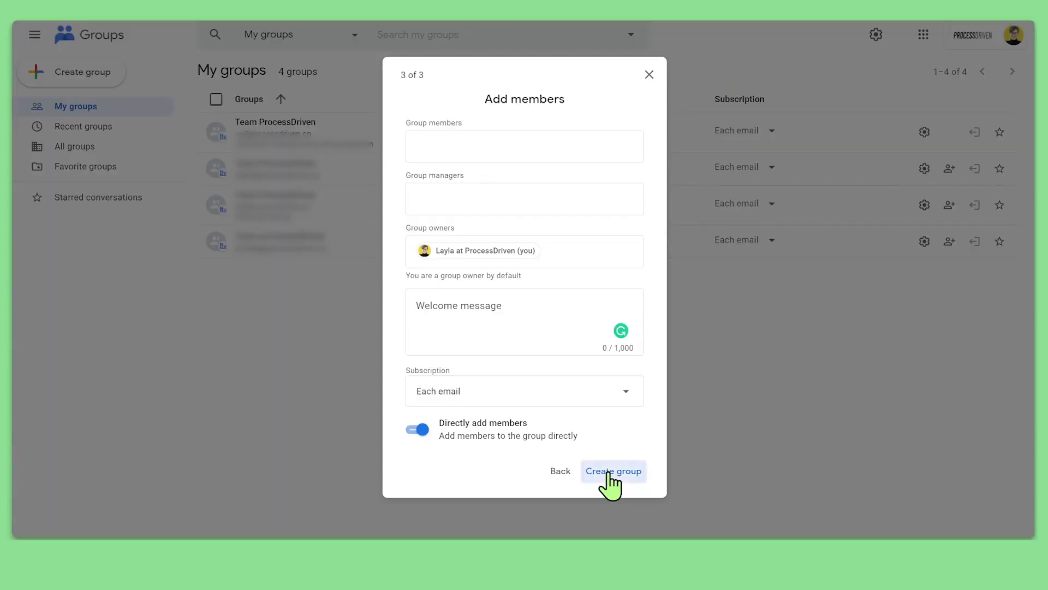
click(610, 474)
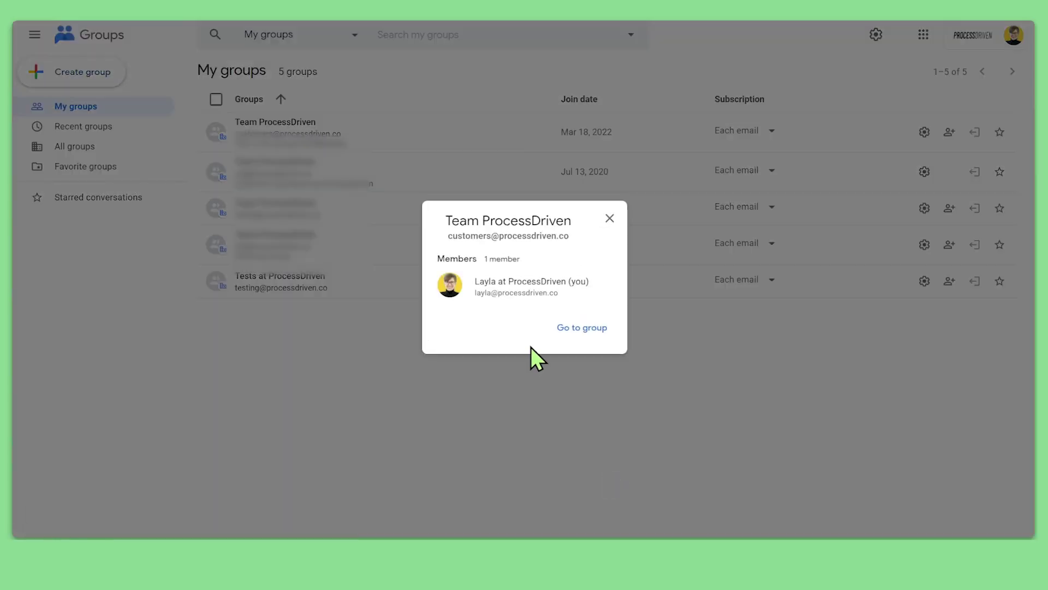
Go to the new group's settings and choose Collaborative Inbox as the additional Google Groups feature.
click(594, 329)
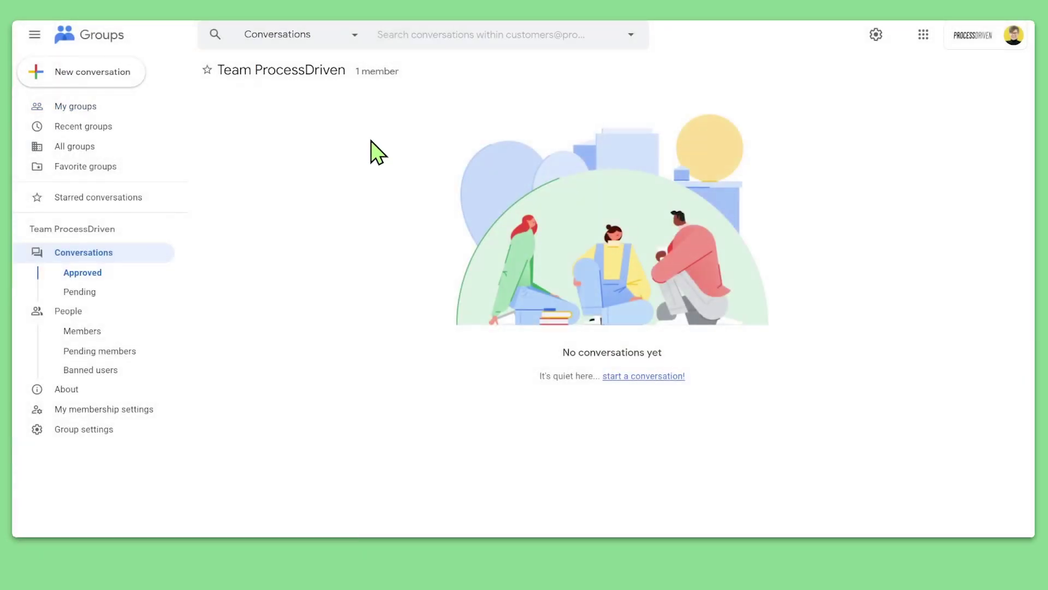
click(103, 428)
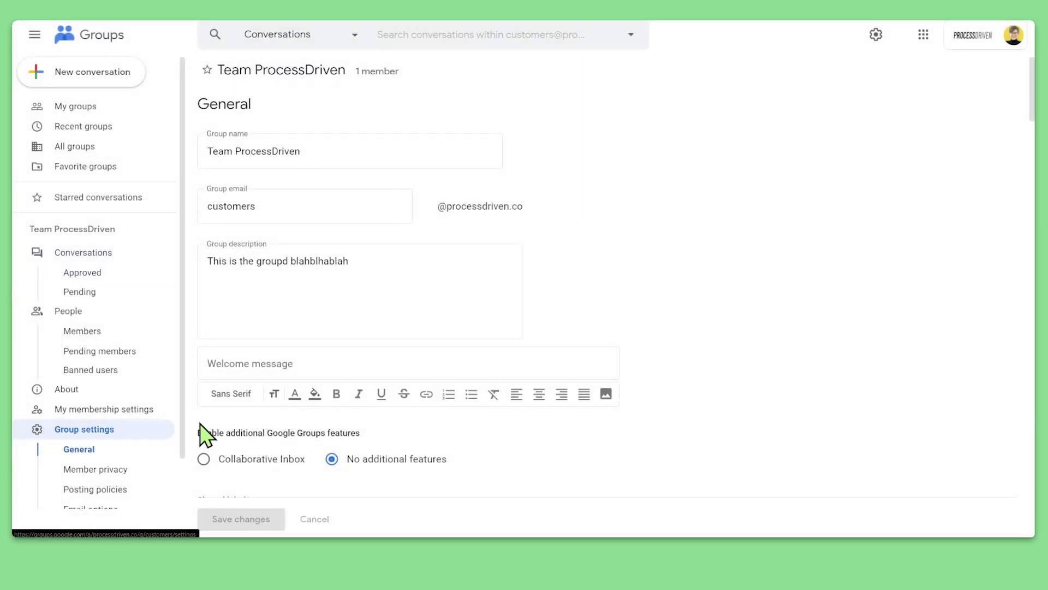
click(256, 463)
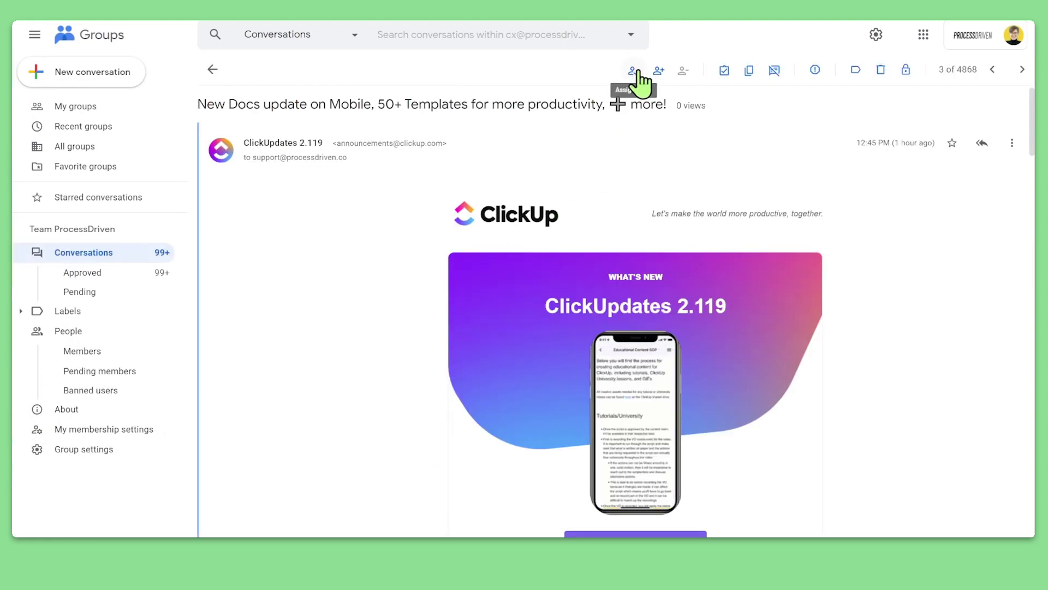
Assign the ClickUpdates 2.119 conversation to yourself, and open and dismiss the dialog for assigning it to someone else.
click(634, 71)
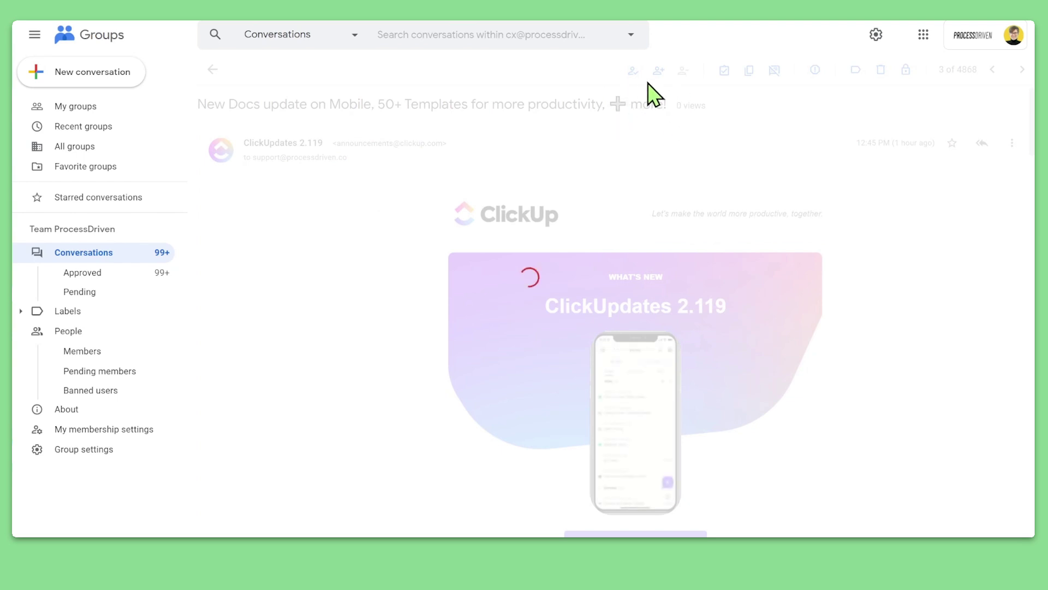
click(659, 71)
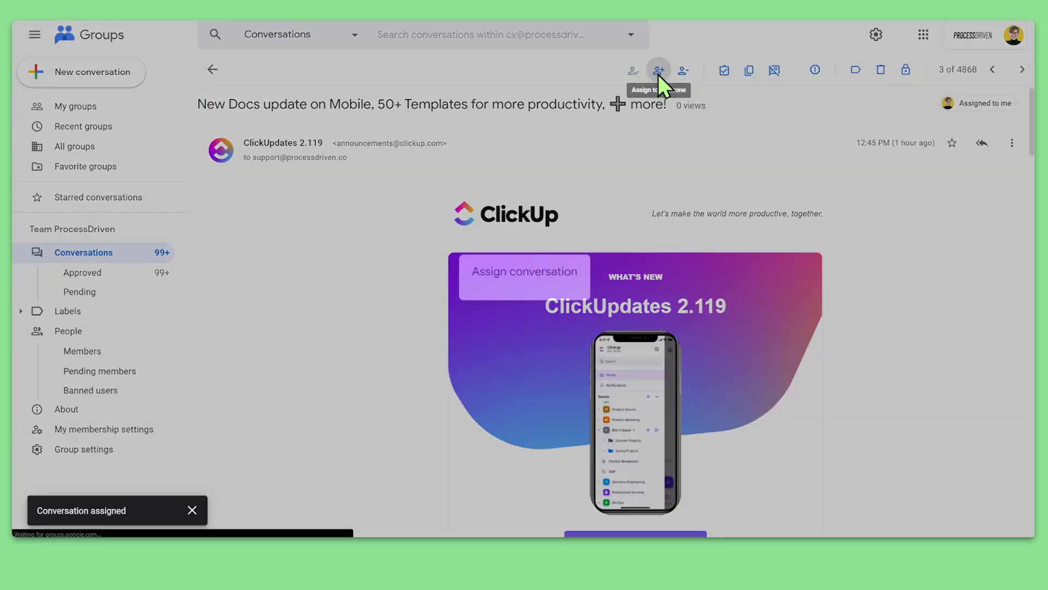
click(729, 86)
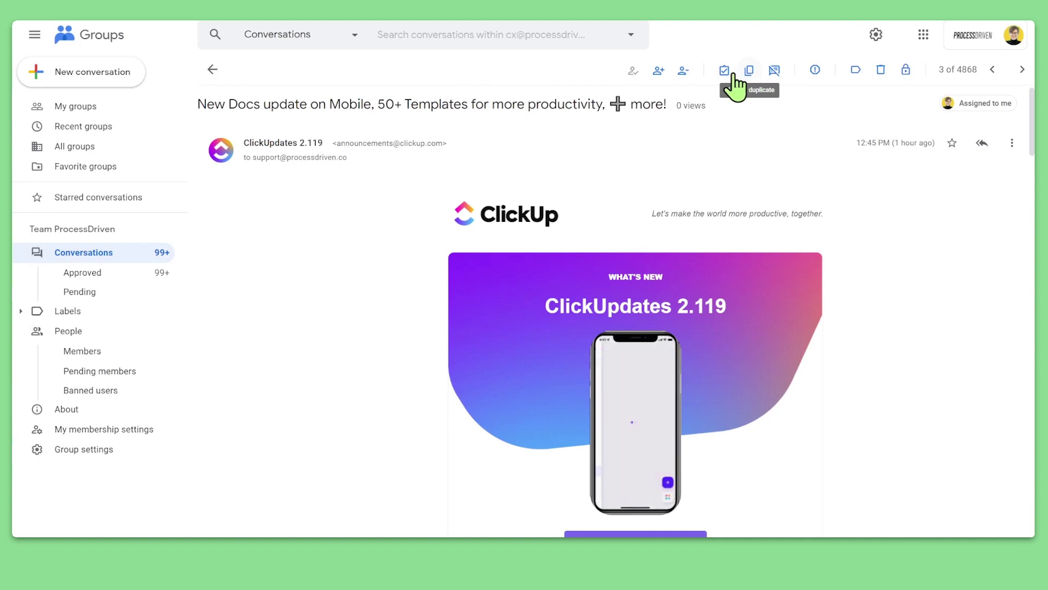
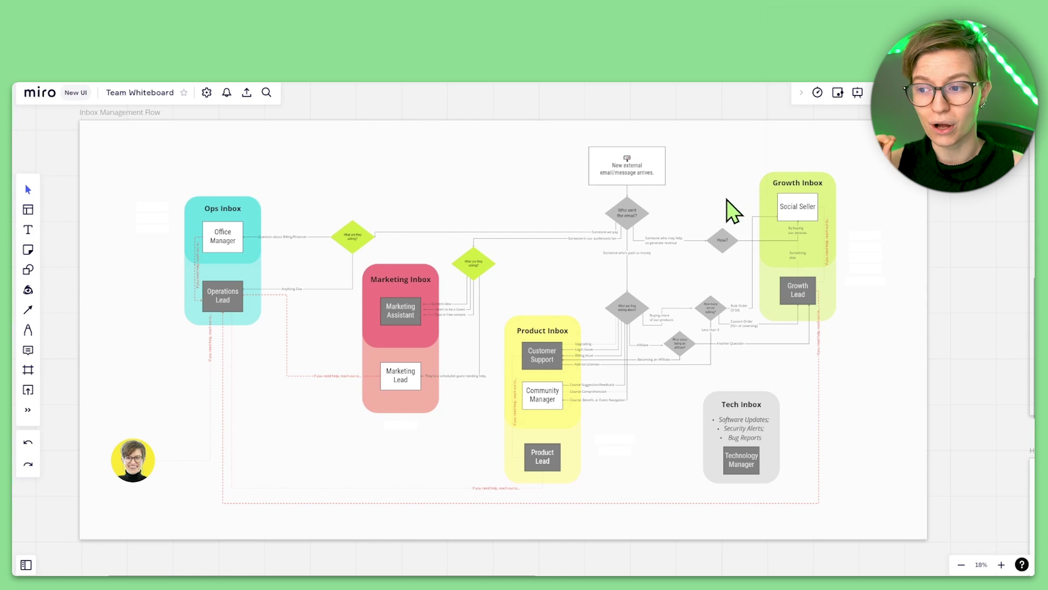
In the Miro inbox management flow, examine the "Who sent the email?" decision and its revenue-generating sender branch.
scroll(721, 164, up, 10)
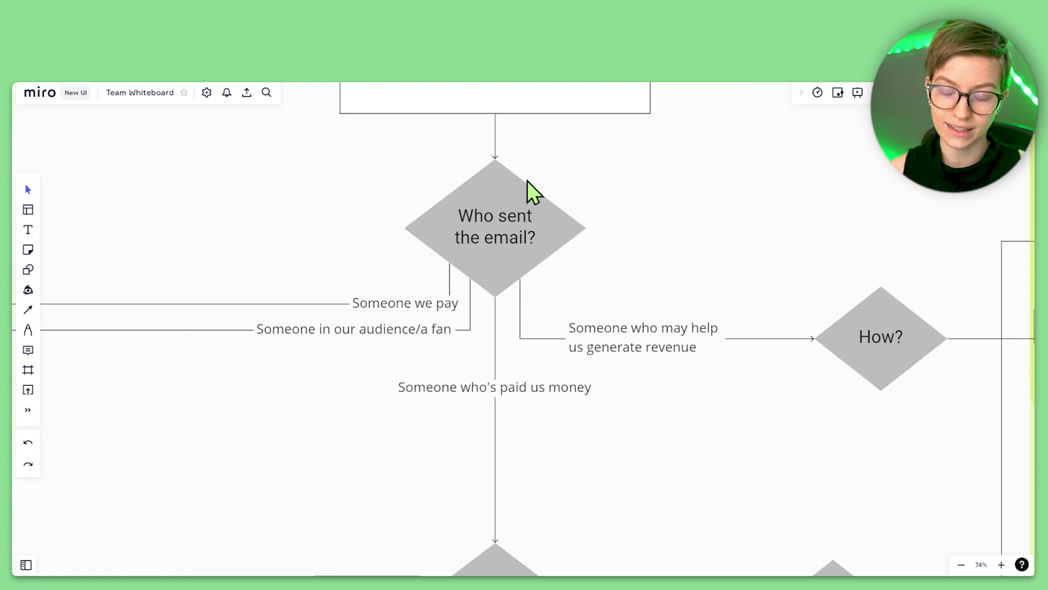
click(489, 259)
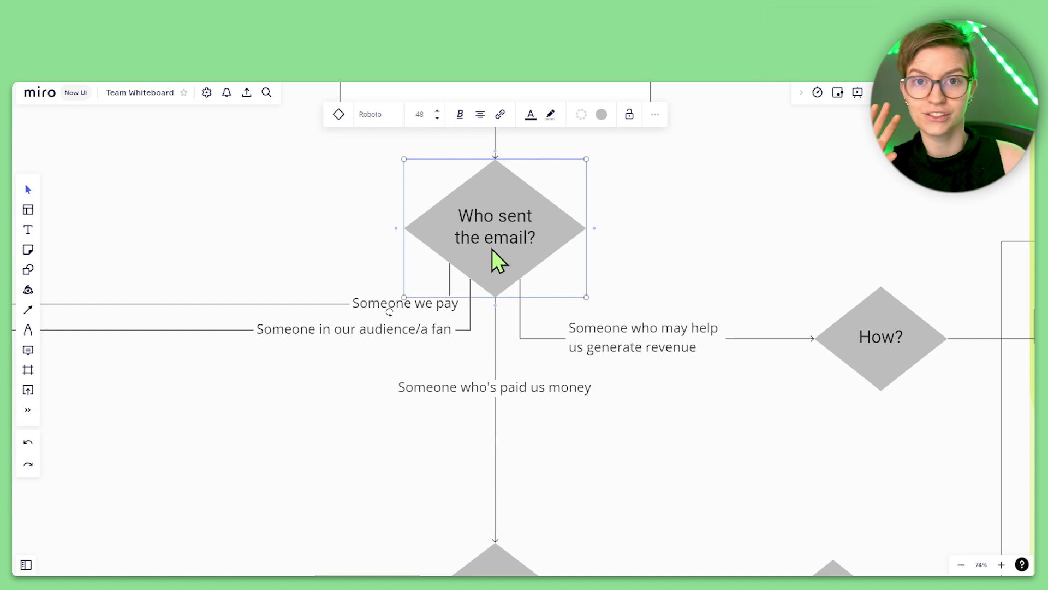
scroll(523, 479, up, 3)
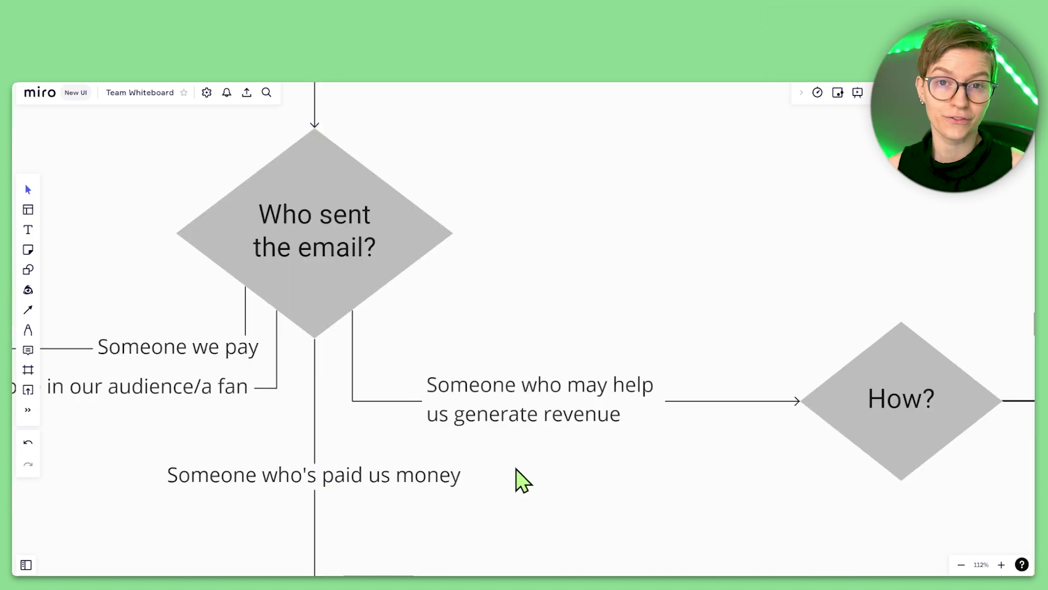
click(565, 429)
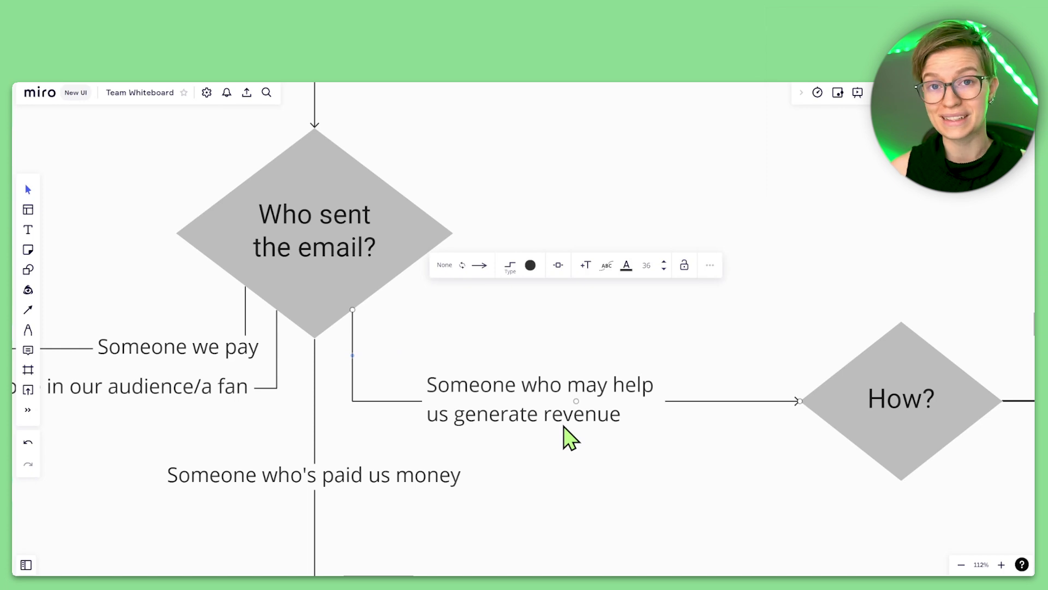
drag(787, 472, 457, 466)
scroll(457, 467, down, 2)
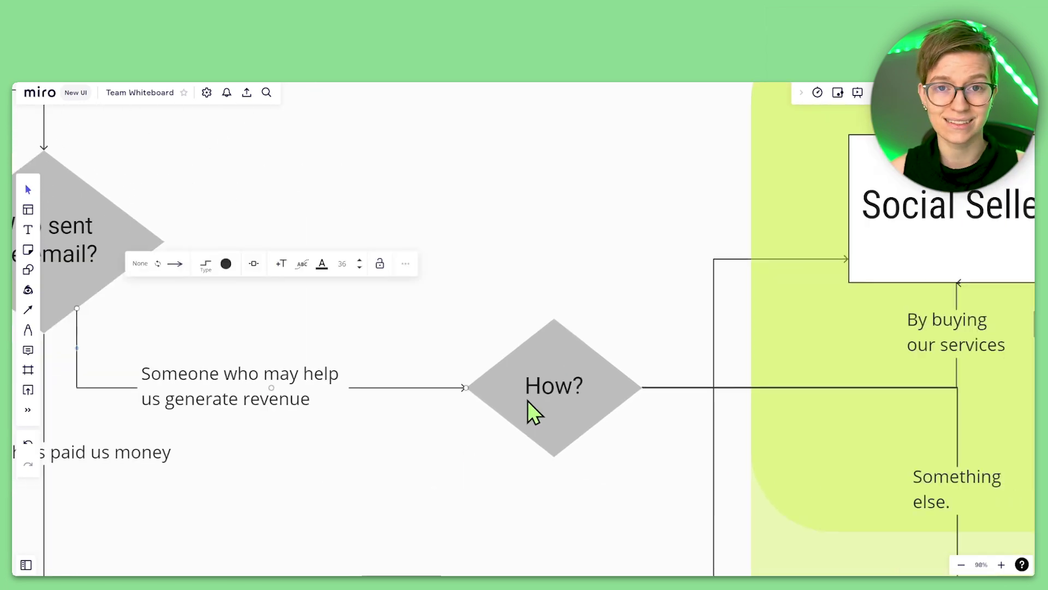
drag(589, 475, 287, 360)
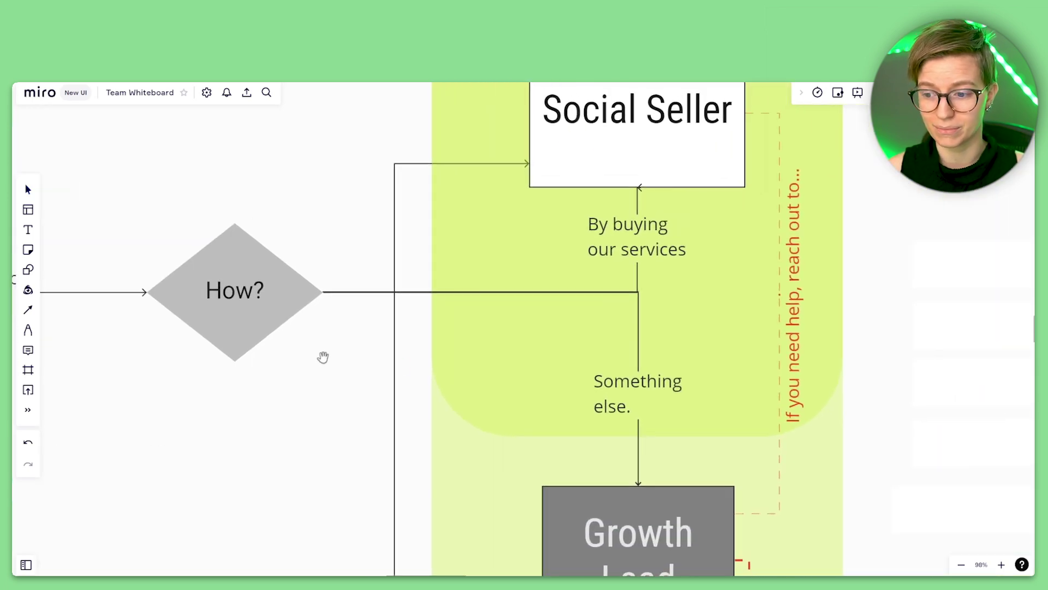
Examine how the "How?" decision routes messages to the Social Seller and the Growth Lead in the Growth Inbox.
click(651, 219)
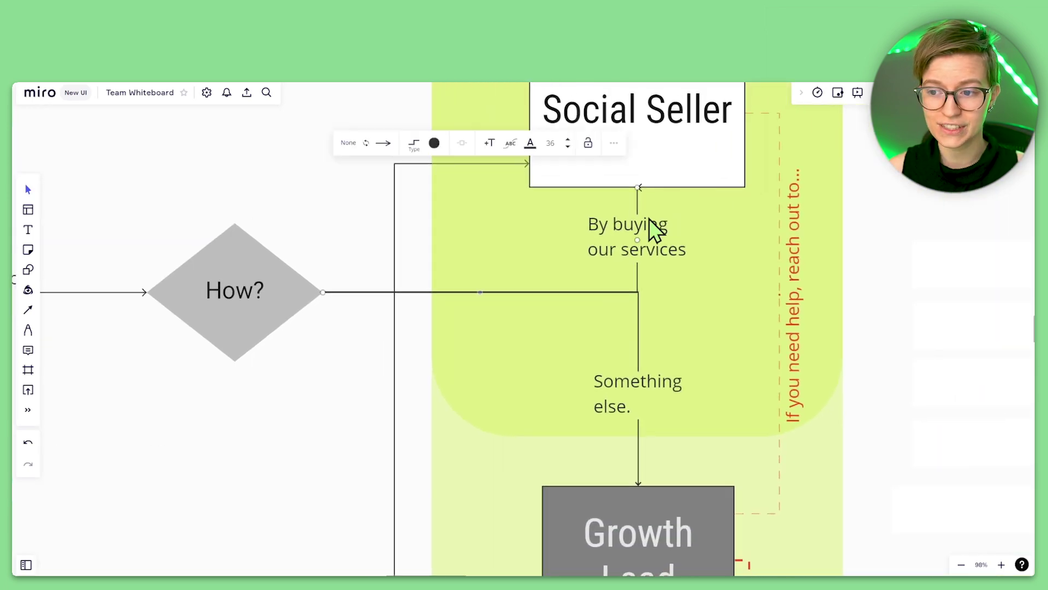
click(638, 404)
scroll(628, 389, down, 2)
scroll(581, 429, down, 3)
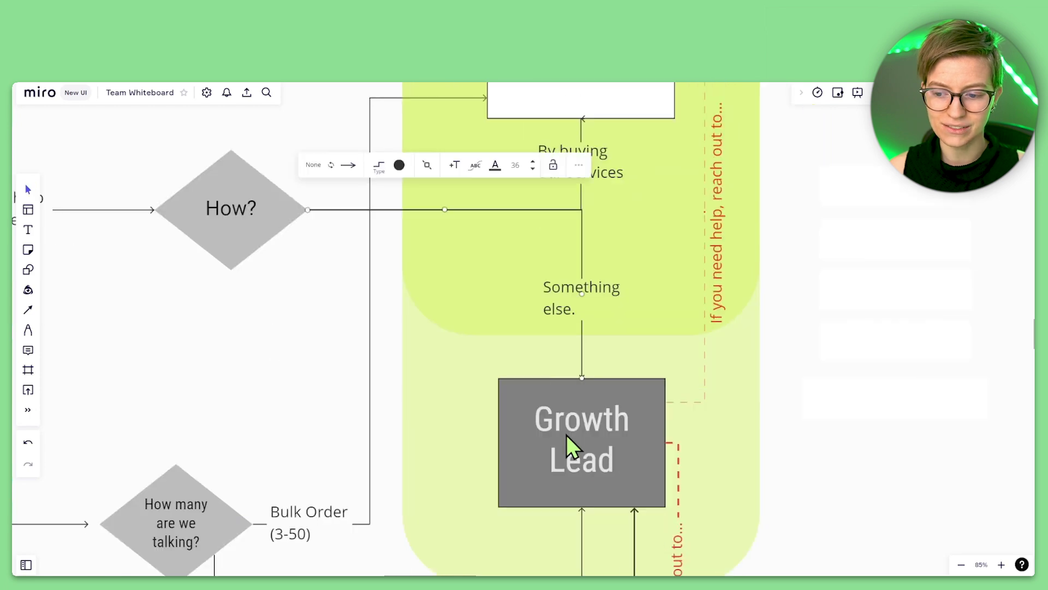
scroll(585, 429, down, 3)
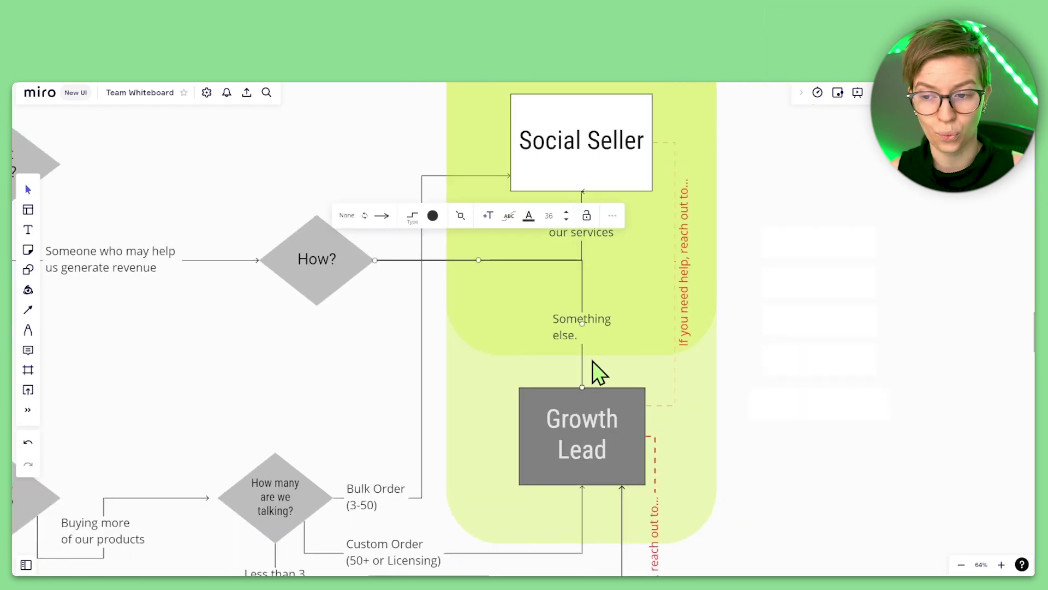
click(614, 246)
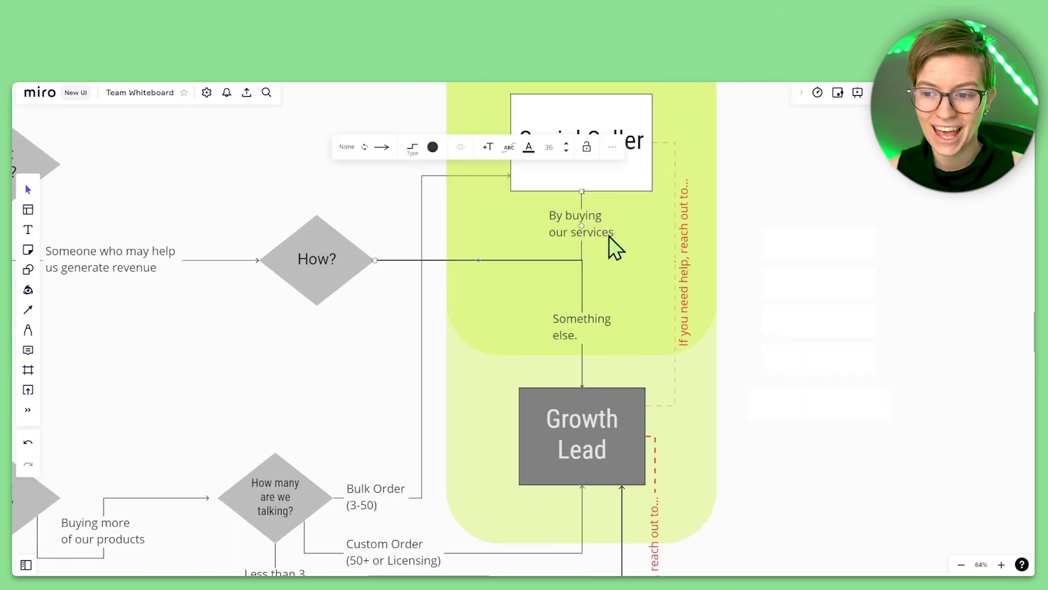
Reattach the end of the red dashed help connector from Social Seller to the top edge of the Growth Lead box.
click(645, 174)
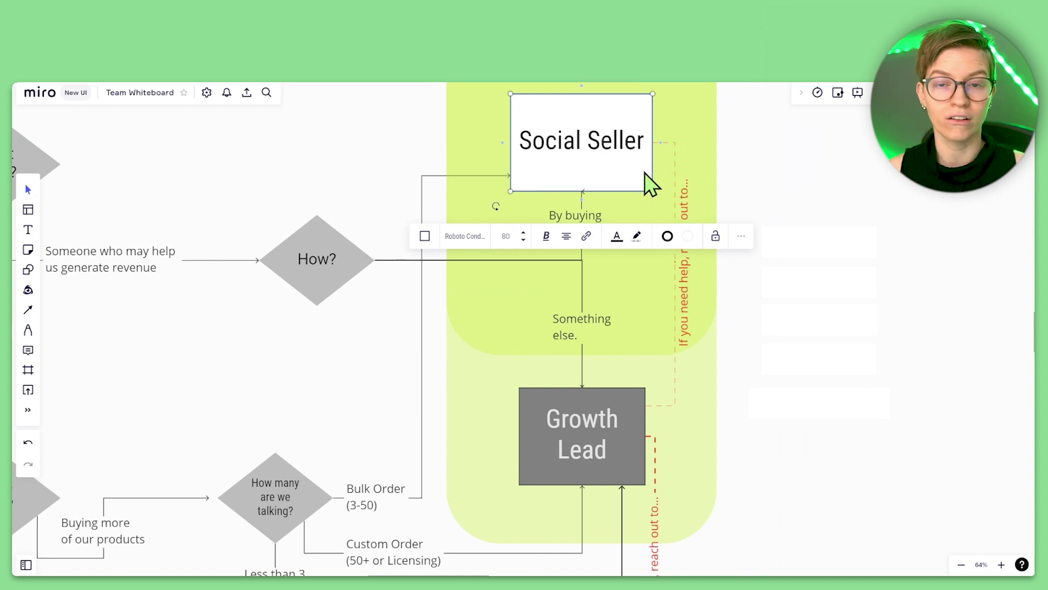
drag(646, 405, 618, 389)
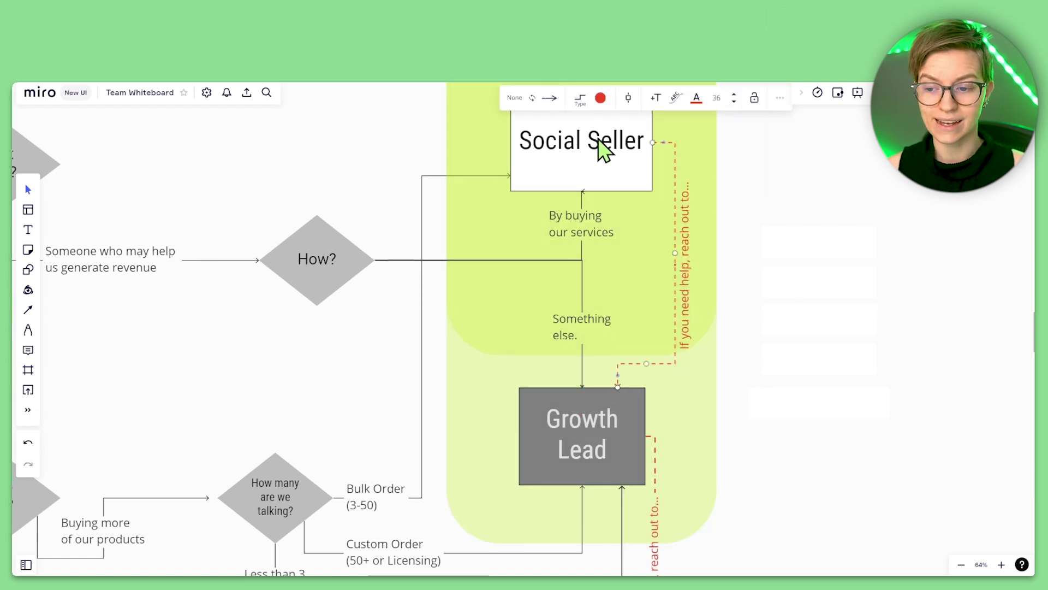
click(633, 463)
Look over the rest of the flow, from the Growth and Product inboxes across to the Marketing and Ops inboxes.
scroll(632, 461, down, 3)
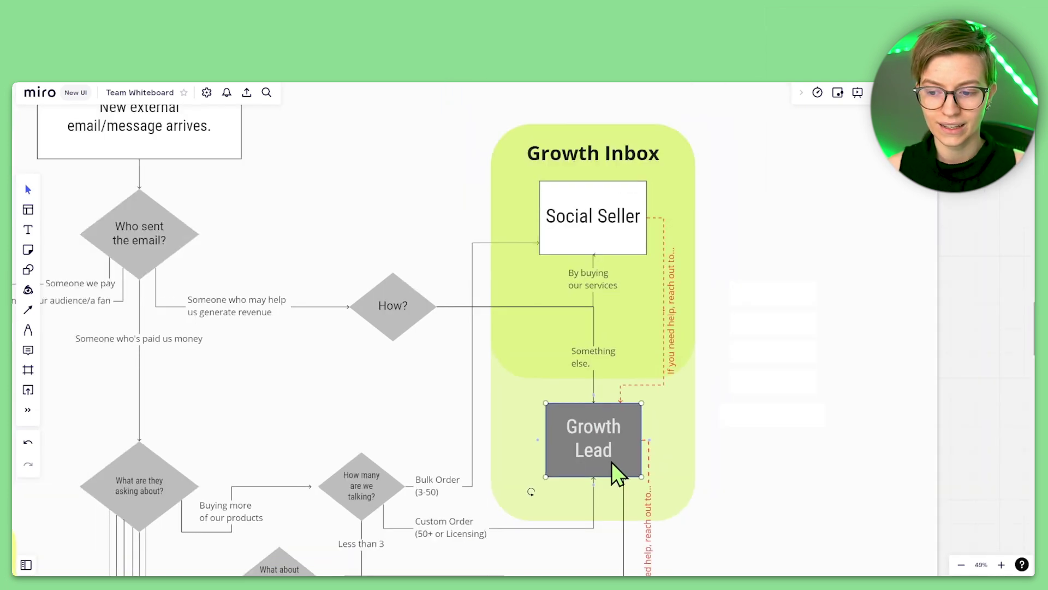
drag(519, 516, 676, 234)
scroll(681, 393, down, 3)
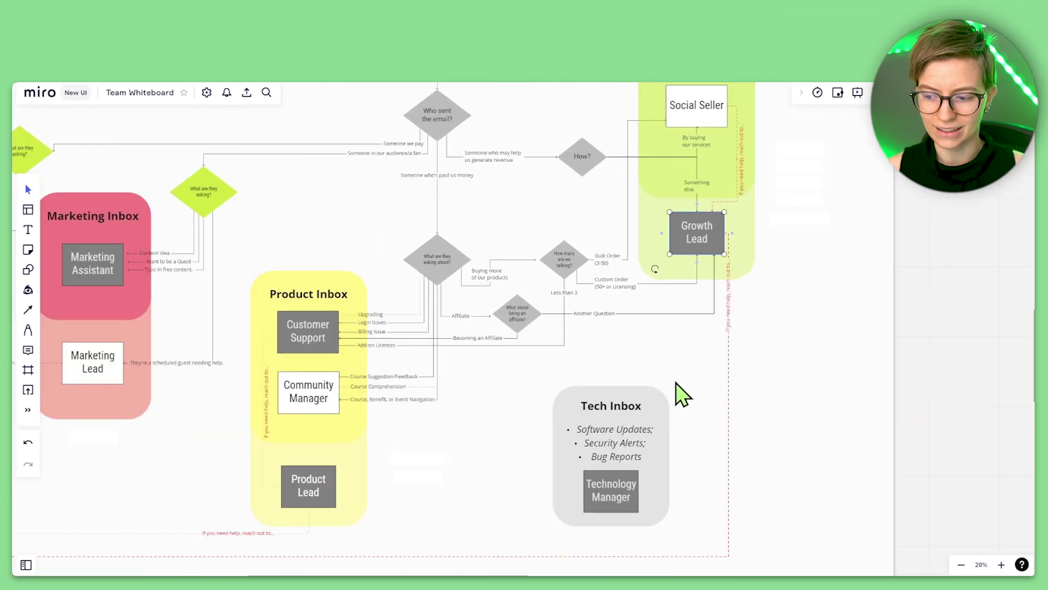
drag(715, 415, 924, 409)
drag(340, 393, 527, 459)
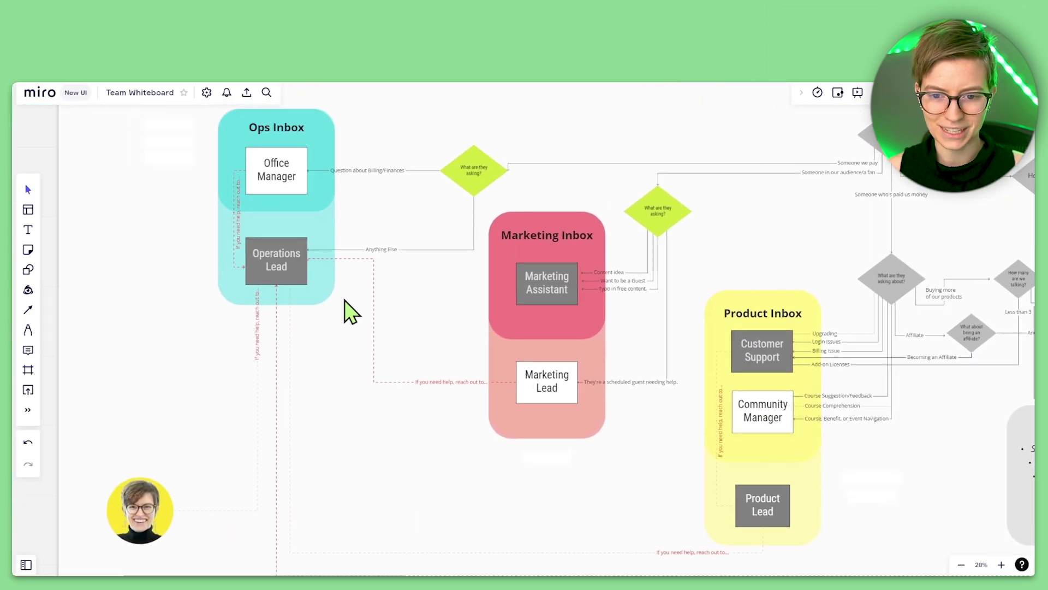
Examine the Operations Lead, the portrait its help path leads to, and the "Someone who's paid us money" branch.
click(292, 273)
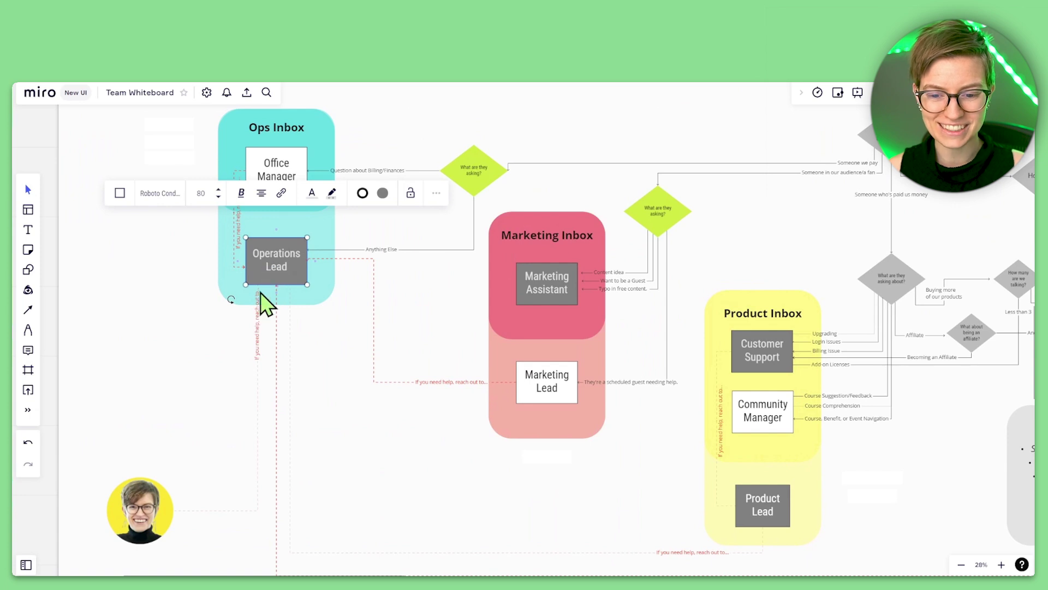
click(161, 505)
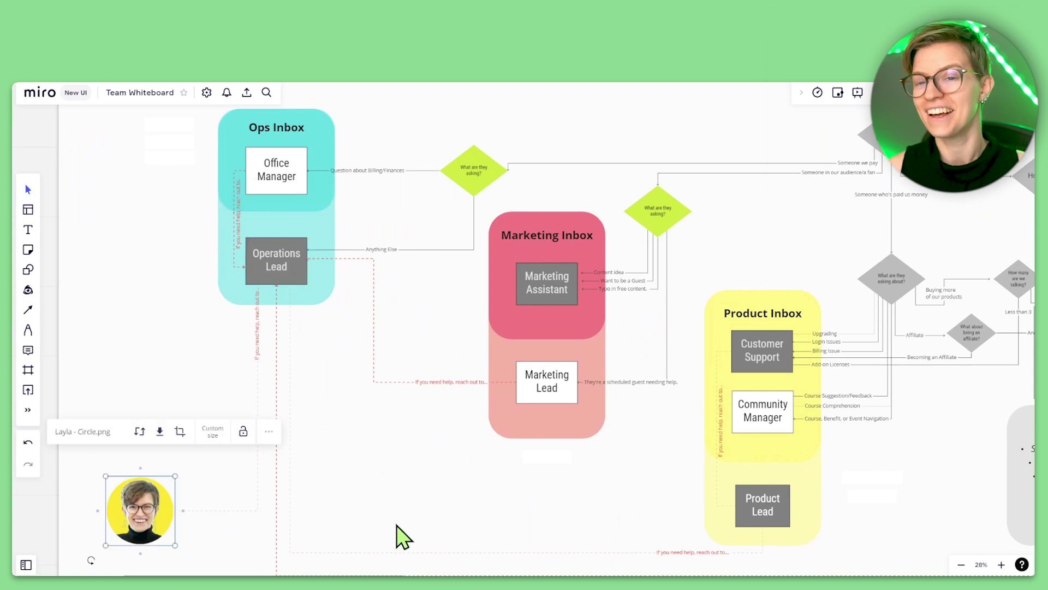
drag(634, 529, 154, 521)
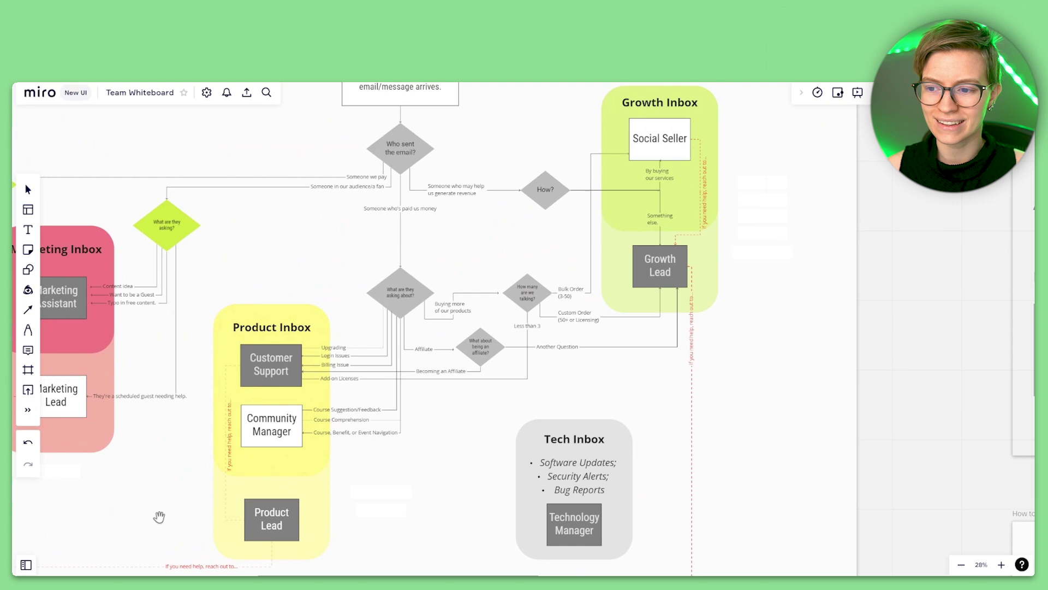
scroll(549, 206, up, 5)
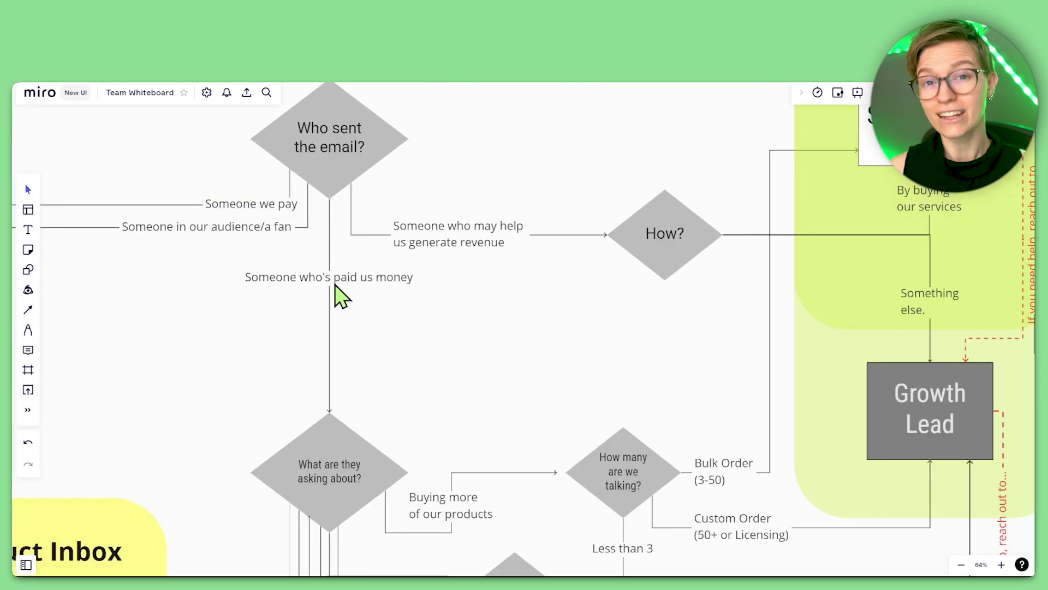
click(327, 279)
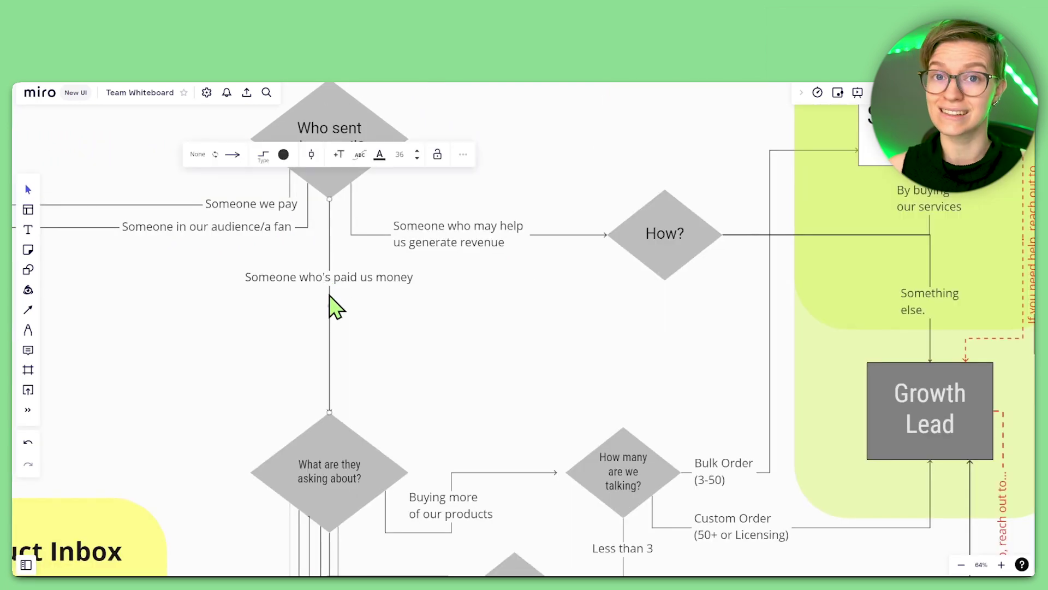
Examine the "What are they asking about?" branches for upgrading, login, billing and add-on licenses that lead to Customer Support.
scroll(403, 386, down, 10)
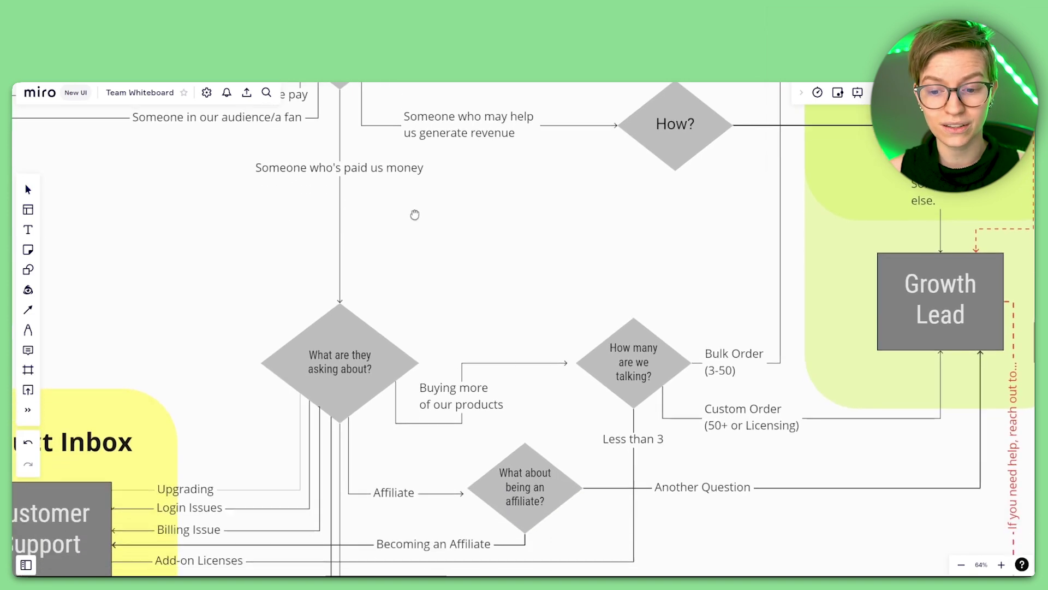
scroll(355, 281, up, 2)
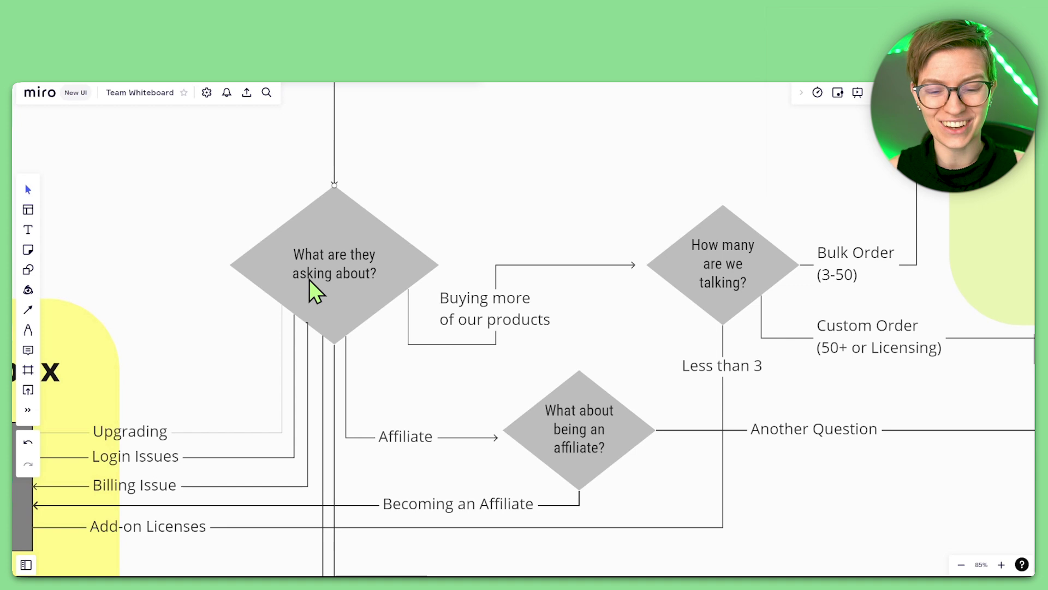
drag(403, 377, 516, 289)
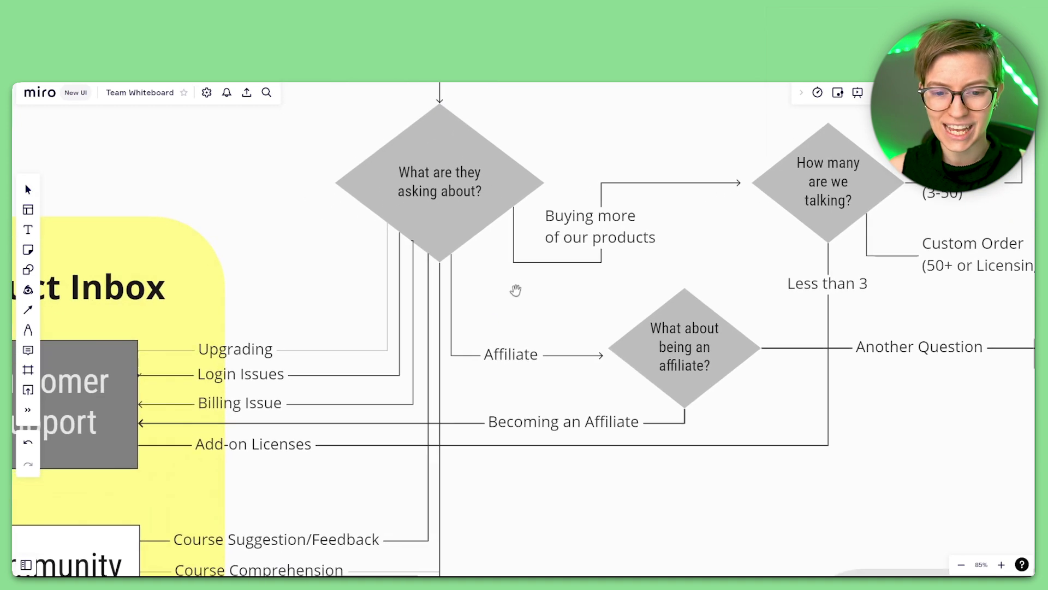
click(262, 361)
click(269, 382)
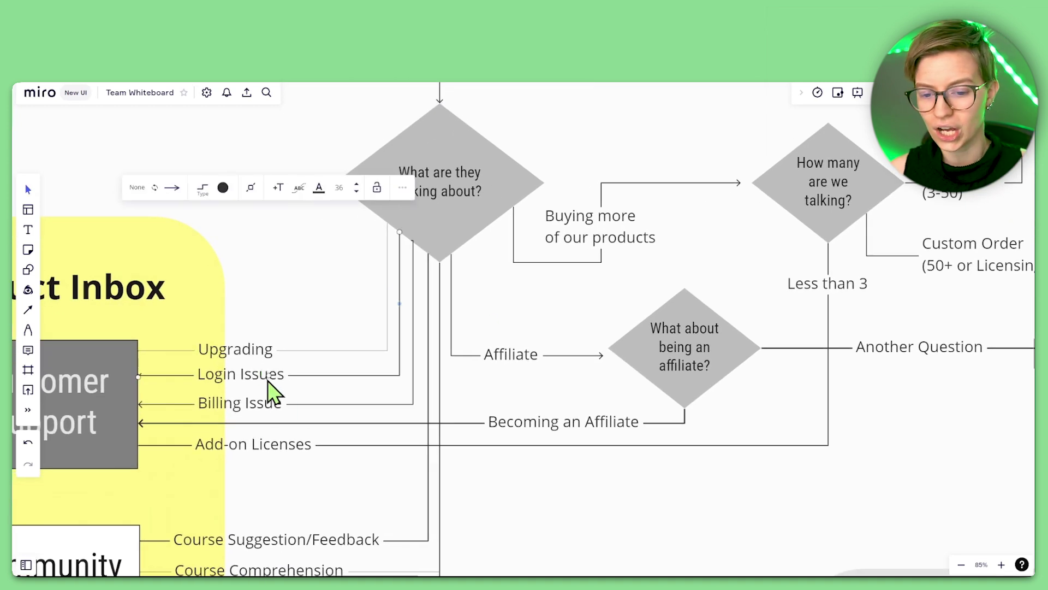
click(263, 407)
click(266, 445)
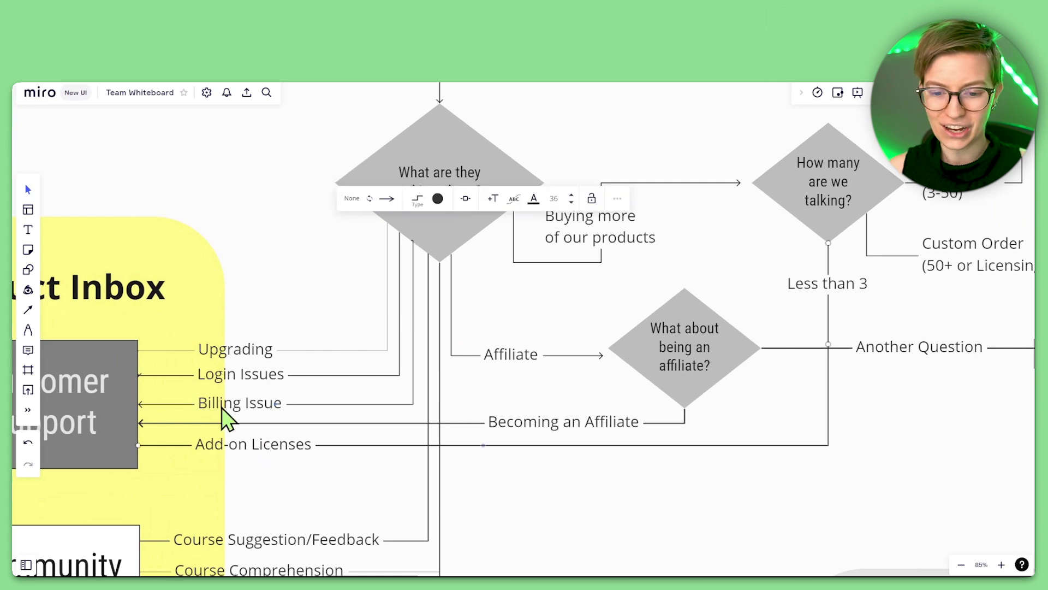
drag(349, 291, 491, 309)
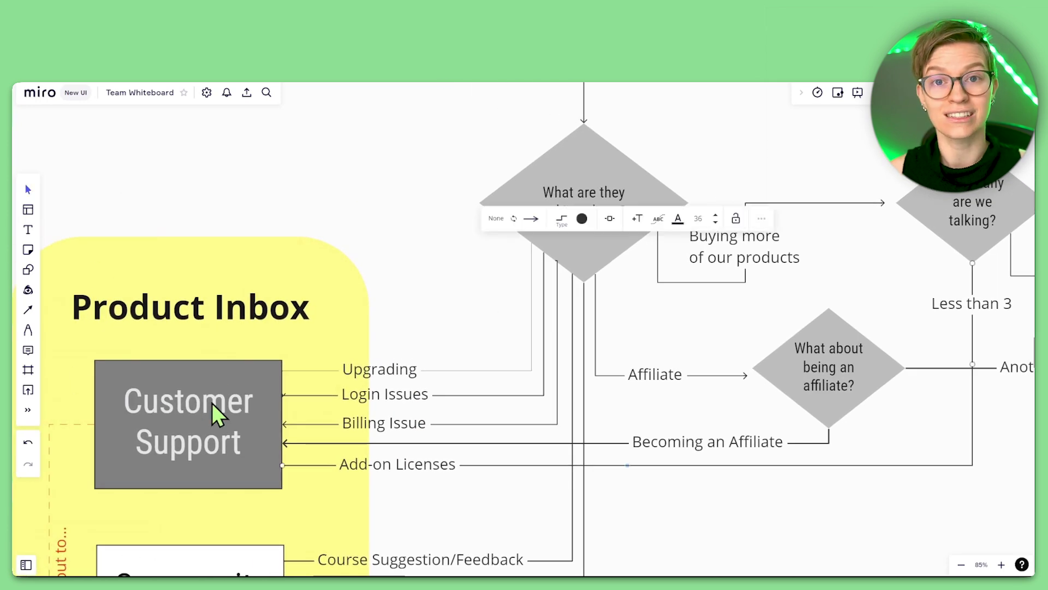
Examine how the "What about being an affiliate?" and "How many are we talking?" decisions route messages.
drag(424, 283, 219, 304)
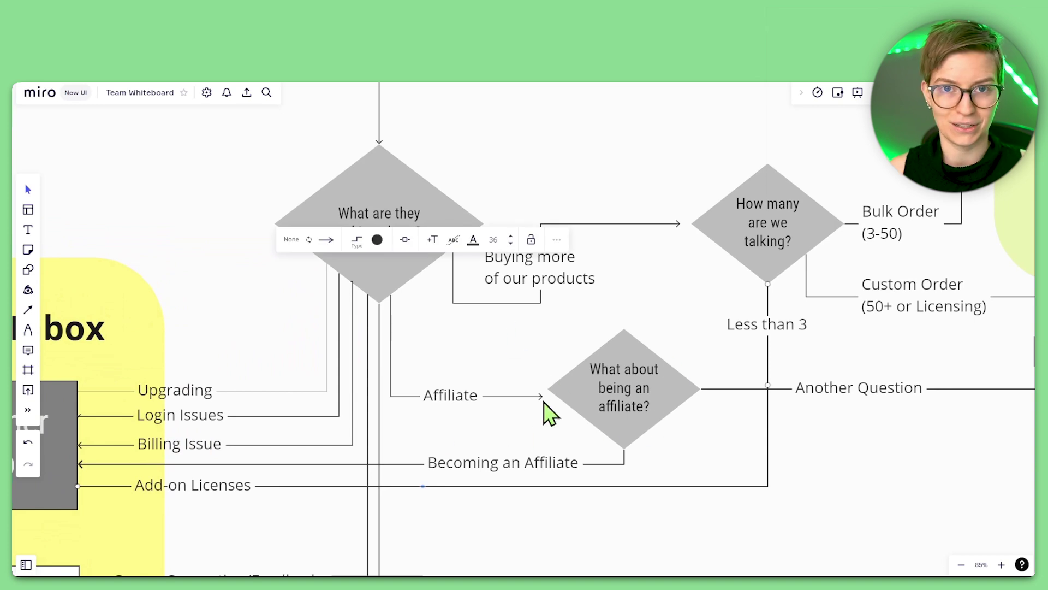
scroll(617, 377, right, 3)
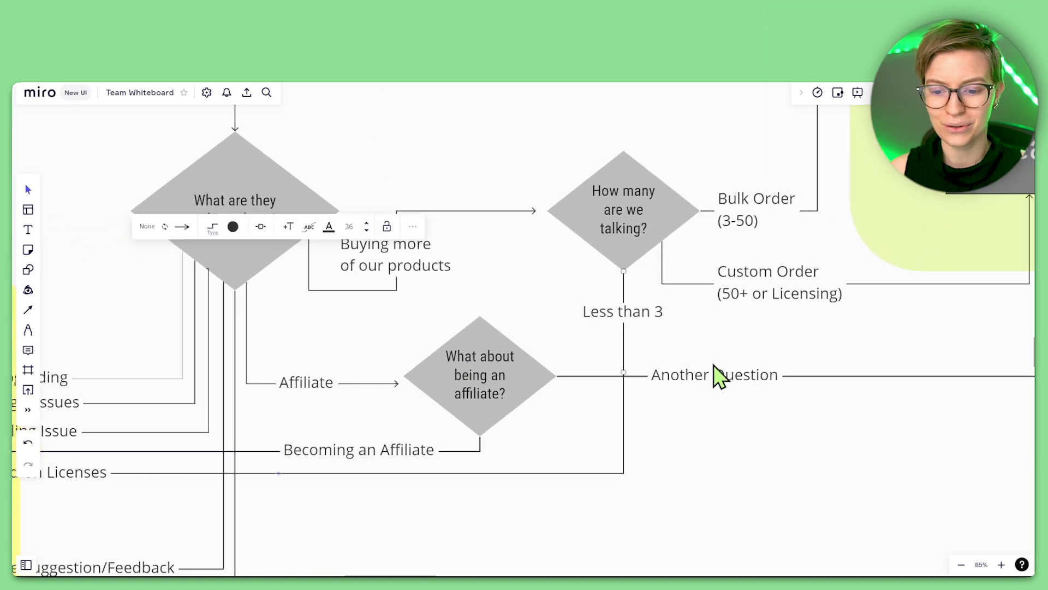
scroll(368, 330, down, 3)
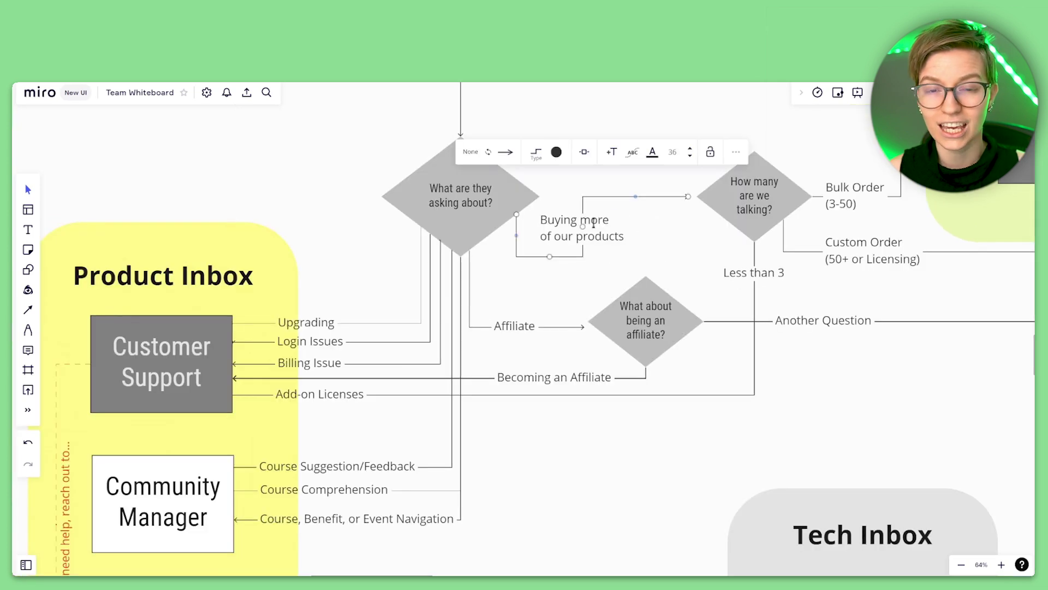
click(657, 259)
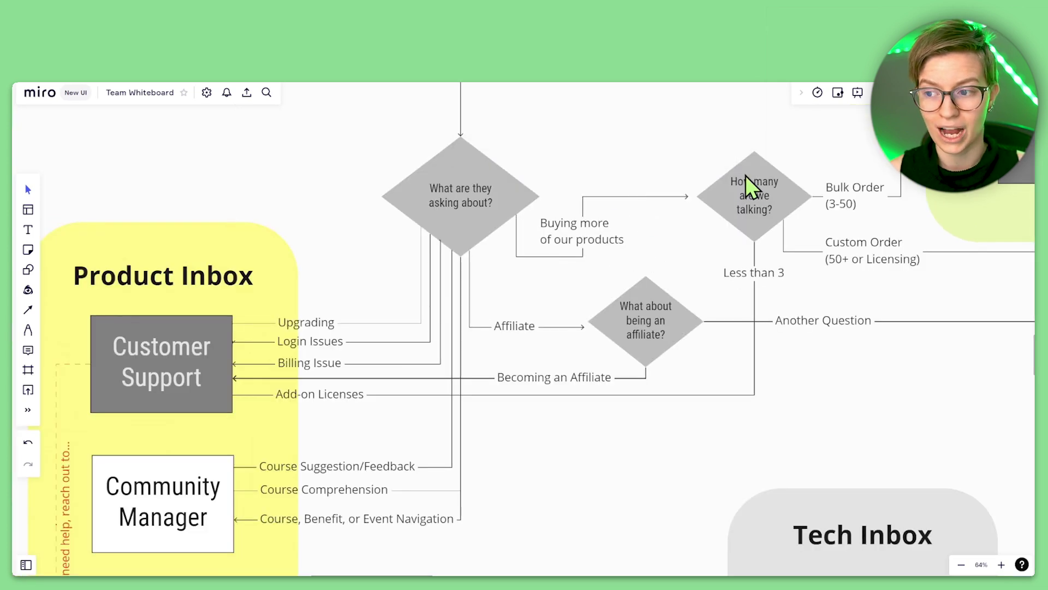
click(753, 191)
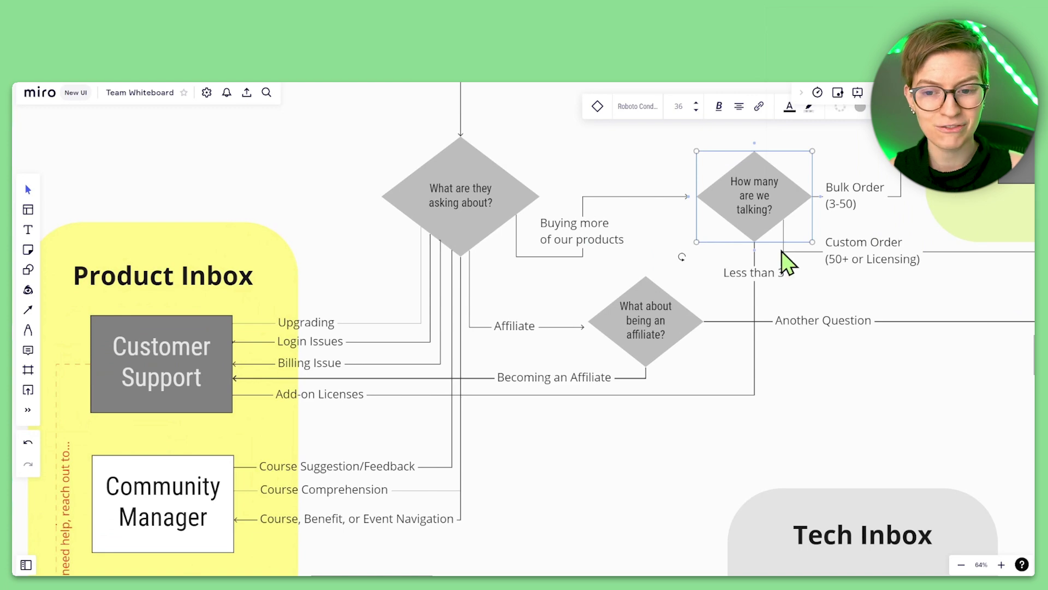
scroll(694, 388, down, 5)
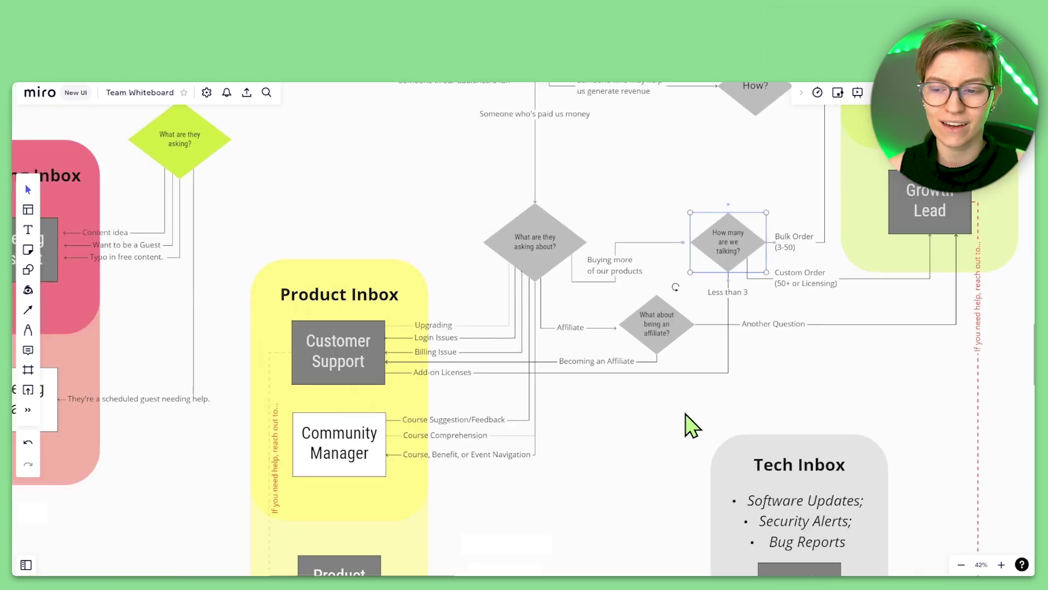
Draw a new connector from the "How?" decision to the empty area between "Who sent the email?" and "What are they asking about?".
scroll(695, 355, down, 3)
drag(650, 179, 653, 301)
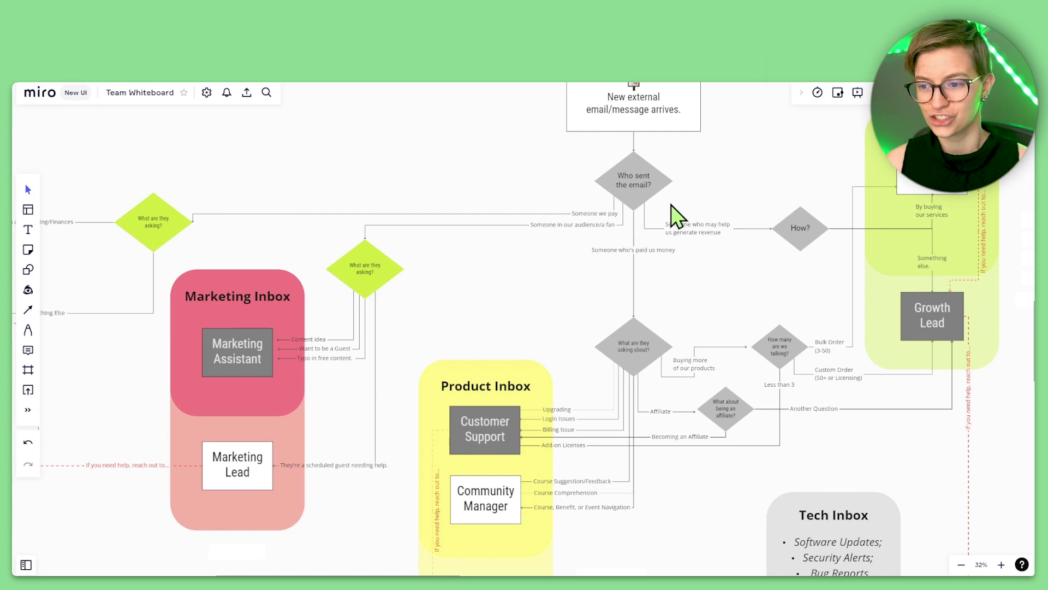
scroll(729, 169, up, 3)
drag(704, 410, 636, 363)
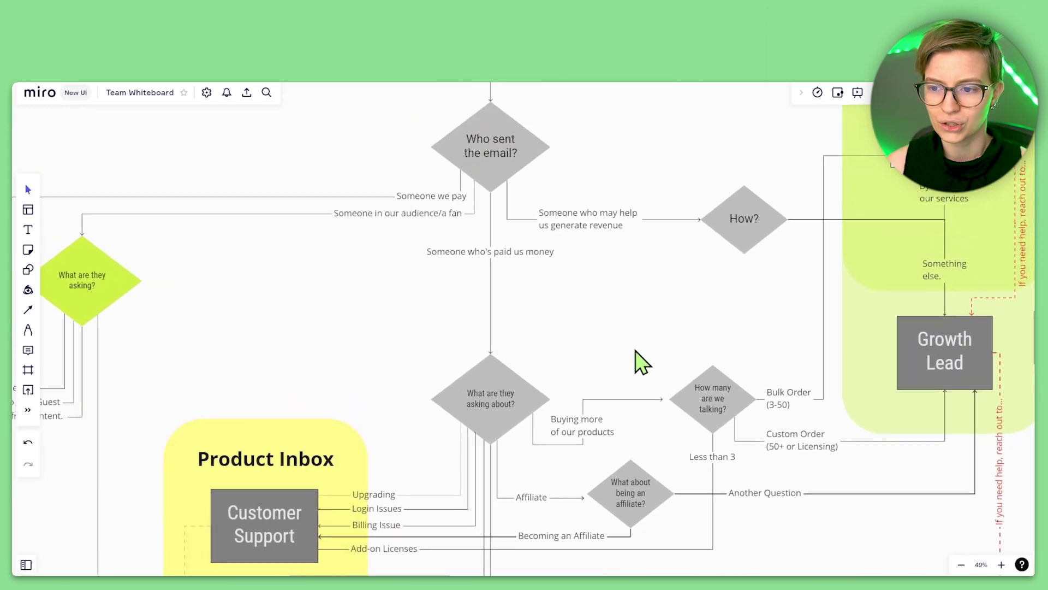
scroll(679, 203, up, 3)
scroll(587, 382, up, 1)
scroll(587, 382, right, 4)
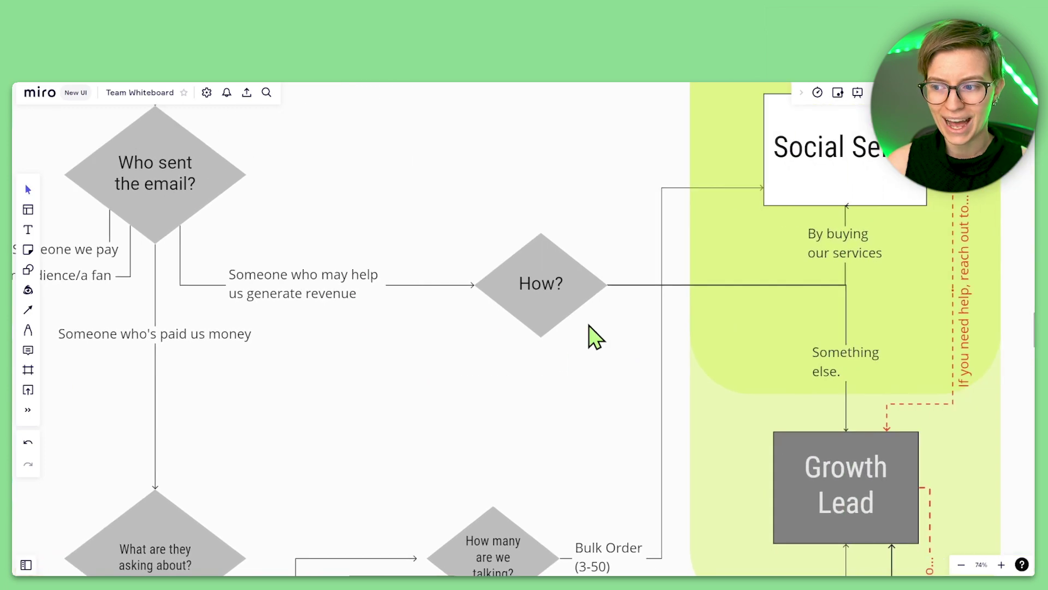
click(589, 288)
click(673, 329)
drag(672, 329, 272, 446)
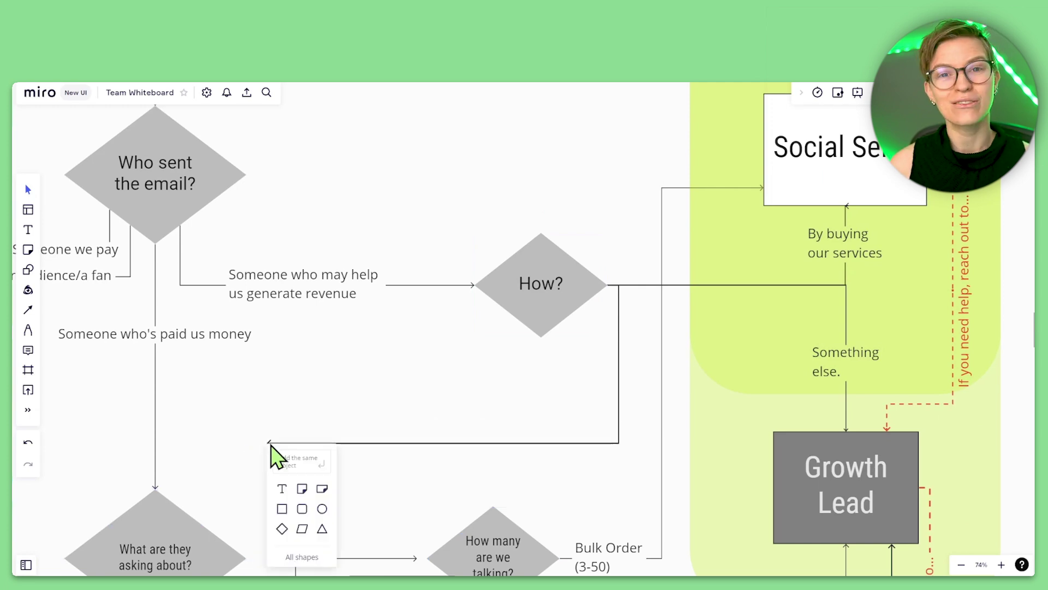